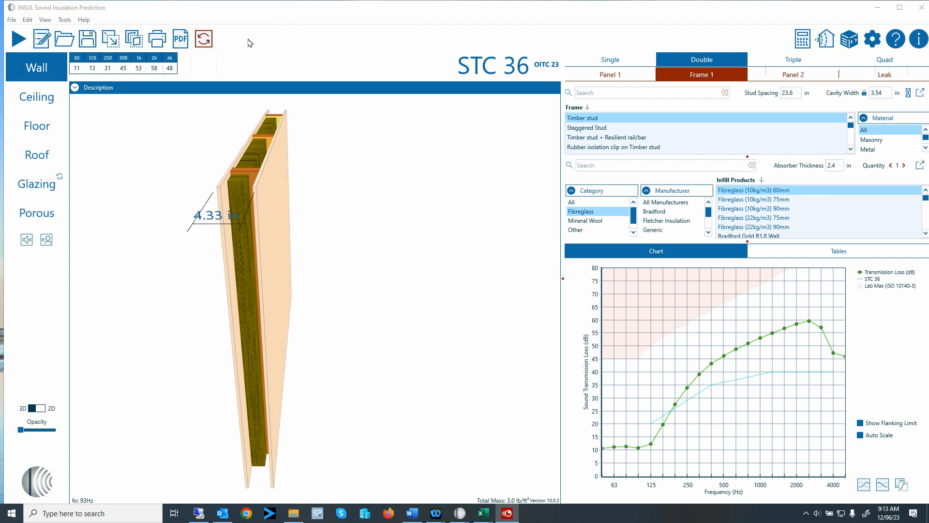
Show Panel 1's layers and products, and move its panel filters beside the product list.
left_click(45, 19)
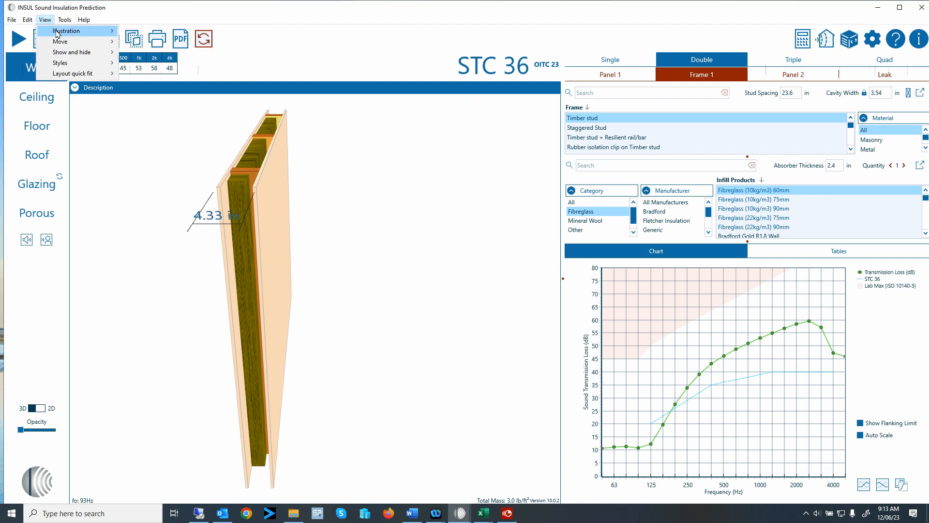
mouse_move(63, 48)
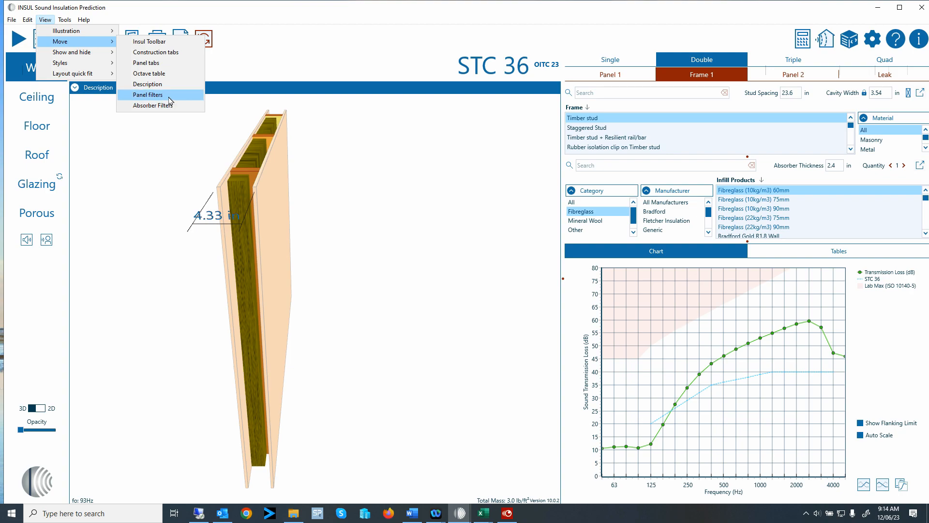
left_click(620, 75)
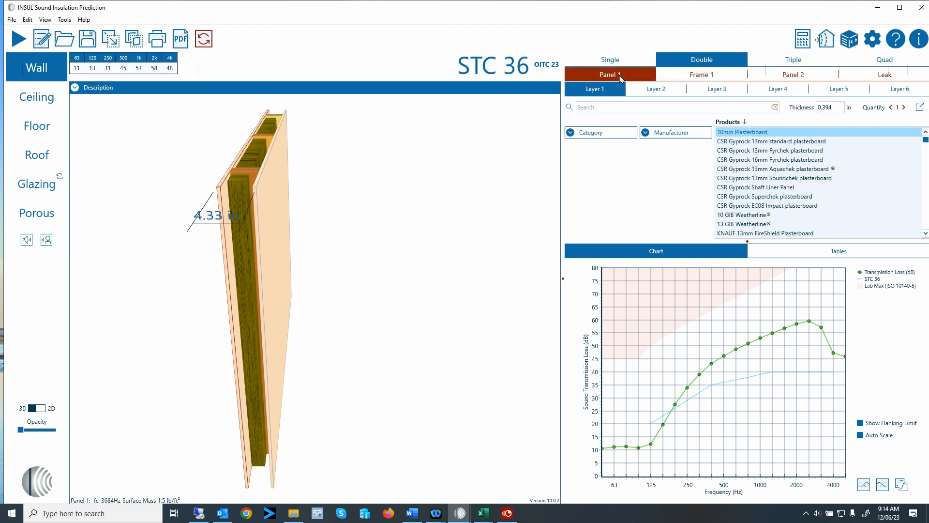
left_click(48, 20)
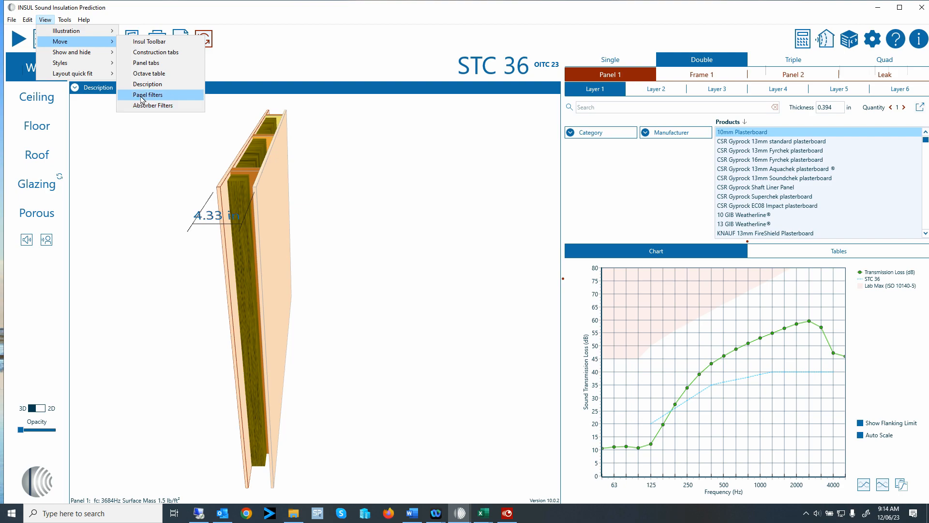
left_click(148, 95)
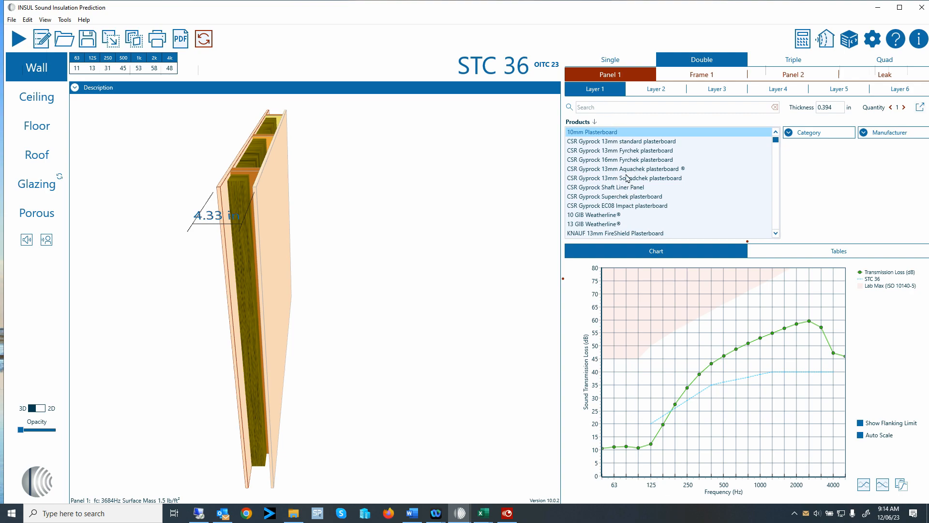
Filter Panel 1 to Gypsum and CertainTeed, search 'sheathing' for the 1/2" board, then return to Frame 1.
left_click(790, 133)
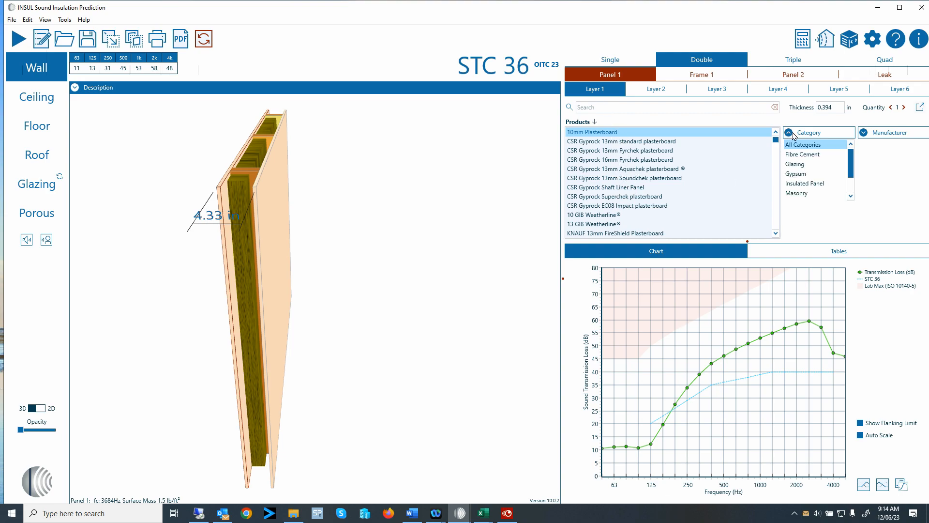
left_click(869, 134)
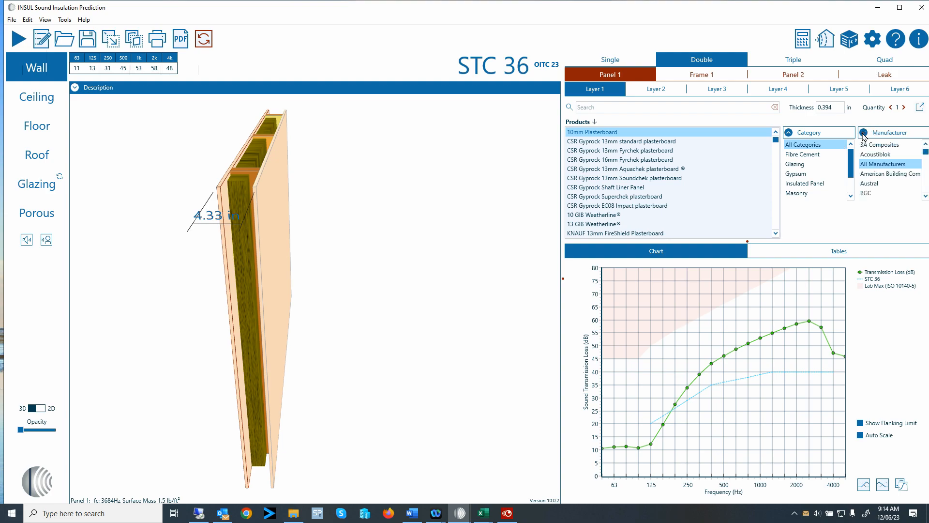
left_click(808, 175)
left_click(880, 174)
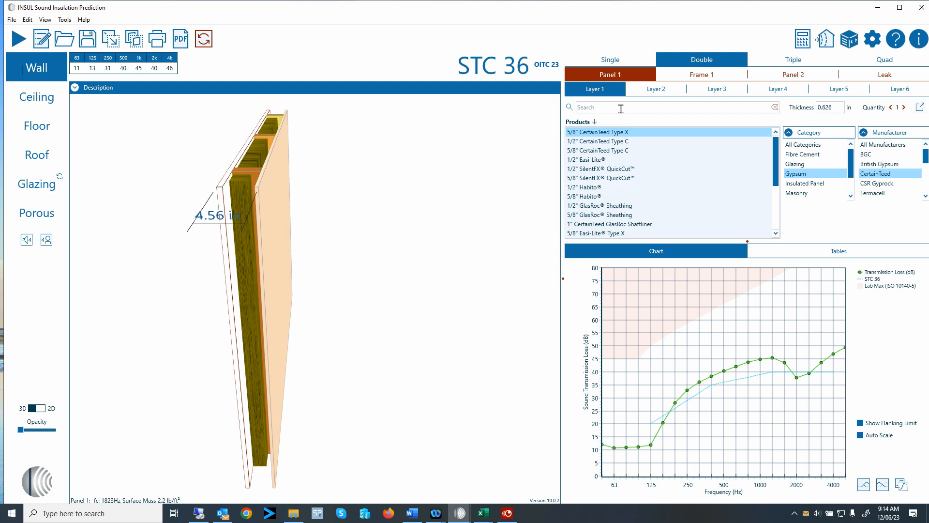
type("shea")
type("thin")
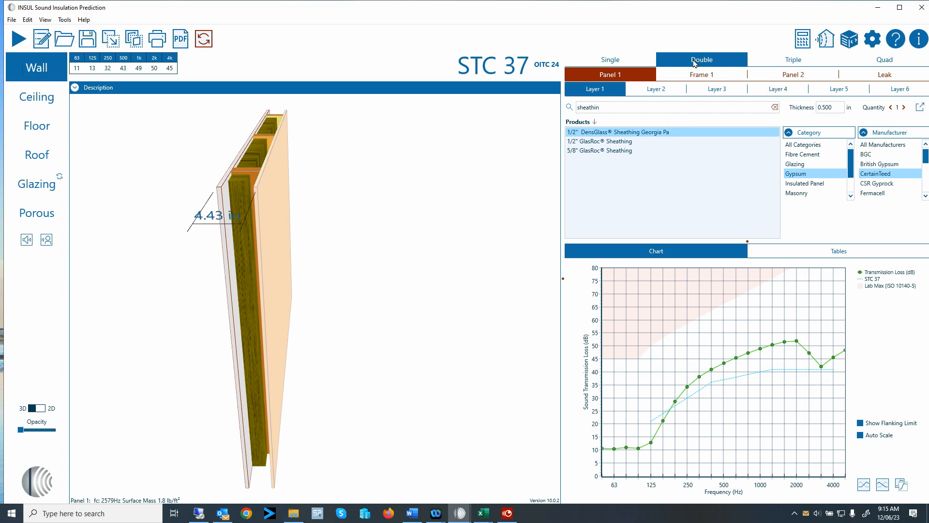
left_click(708, 76)
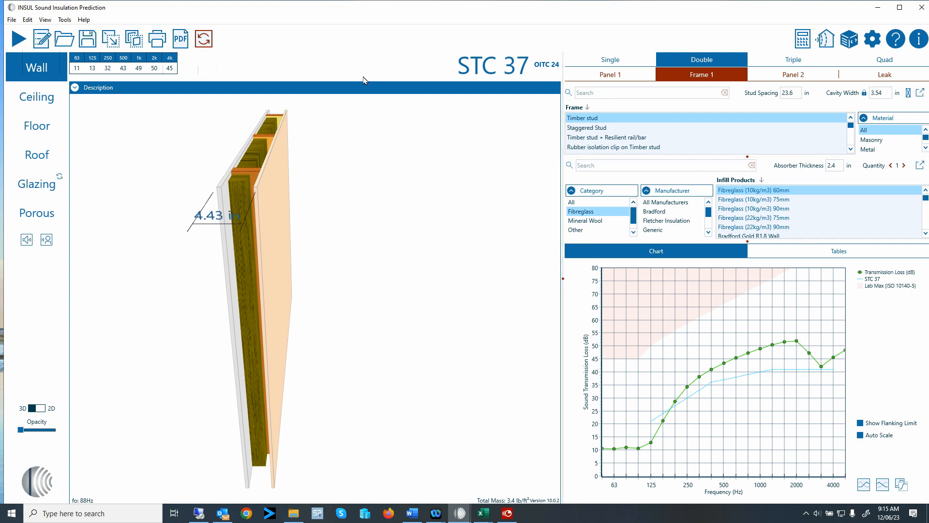
Relocate the absorber filters beside the infill products list using View > Move > Absorber Filters.
left_click(46, 20)
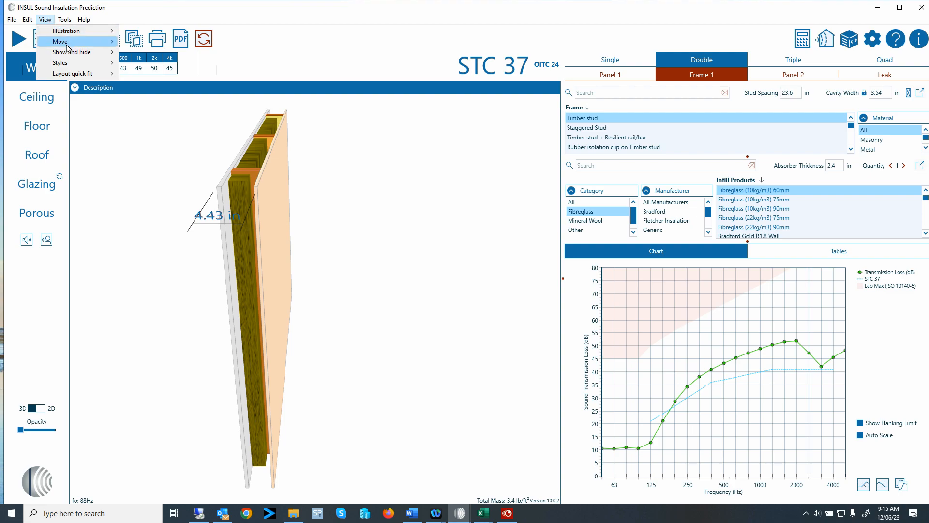
mouse_move(72, 42)
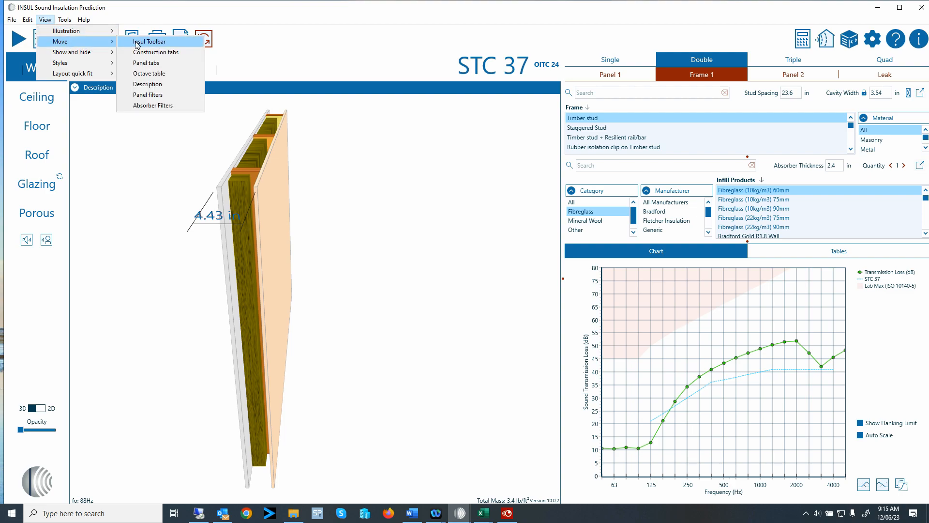
left_click(153, 105)
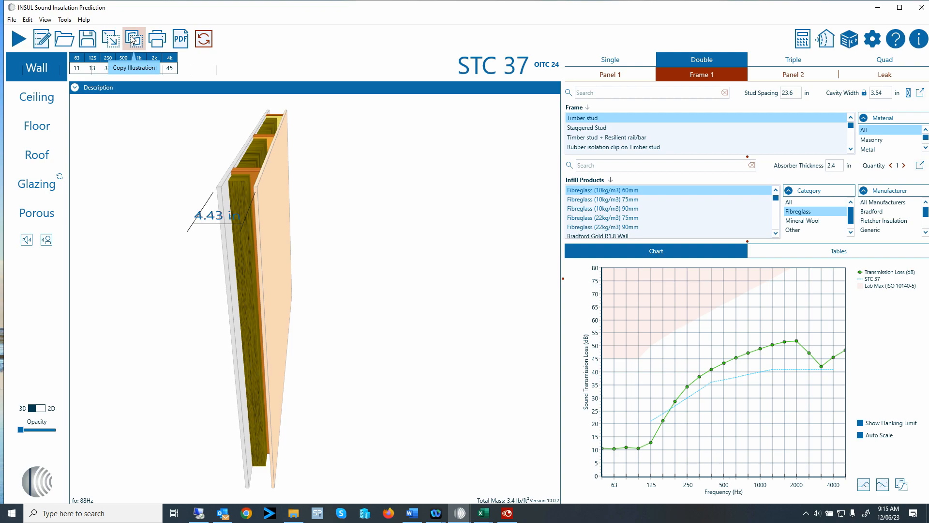
Cycle the 3D wall view from Default View Navcon through another preset to Glazing View.
right_click(165, 144)
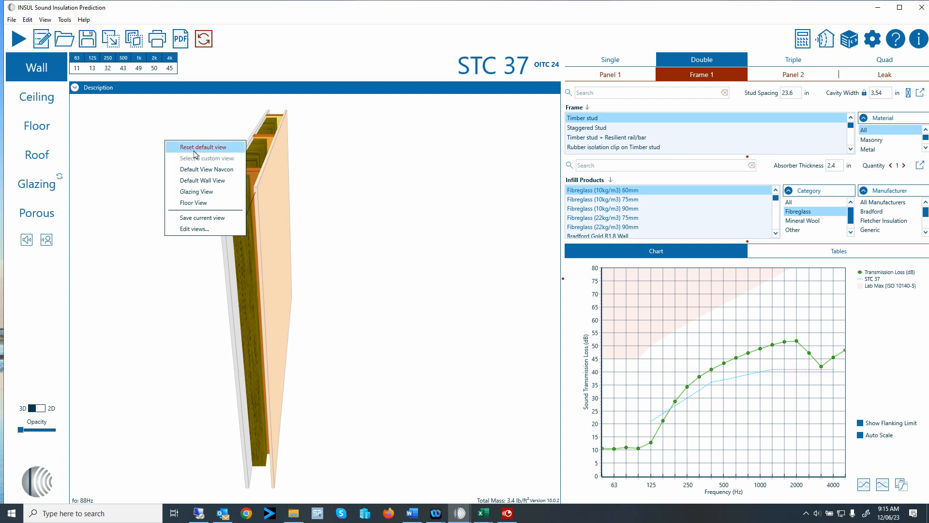
left_click(219, 171)
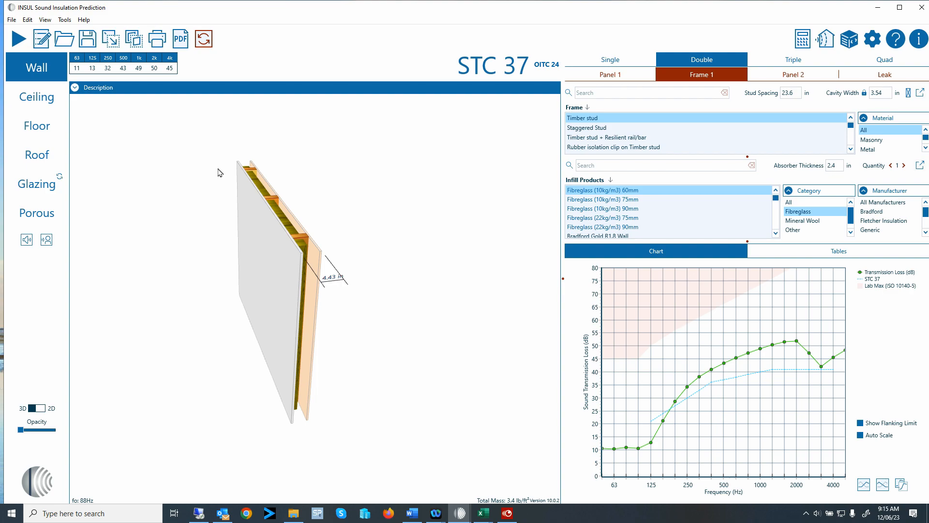
right_click(218, 169)
left_click(250, 211)
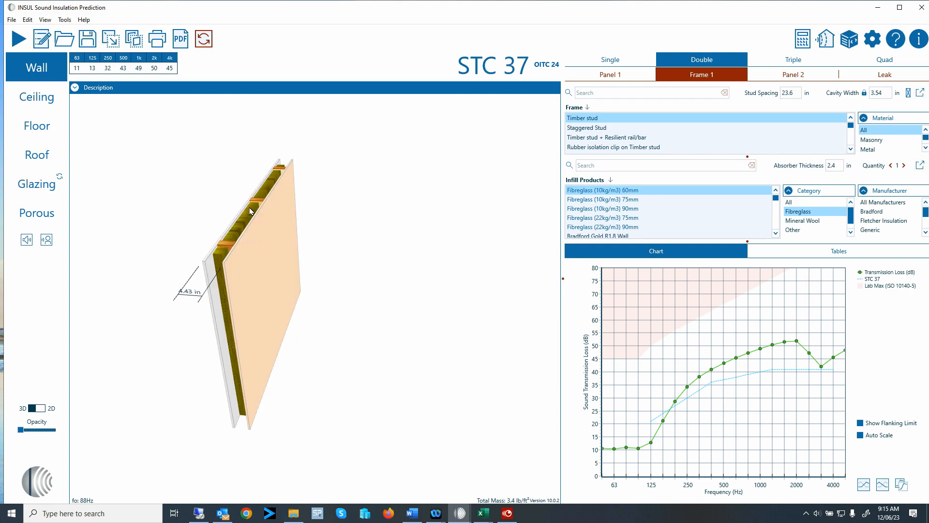
right_click(228, 180)
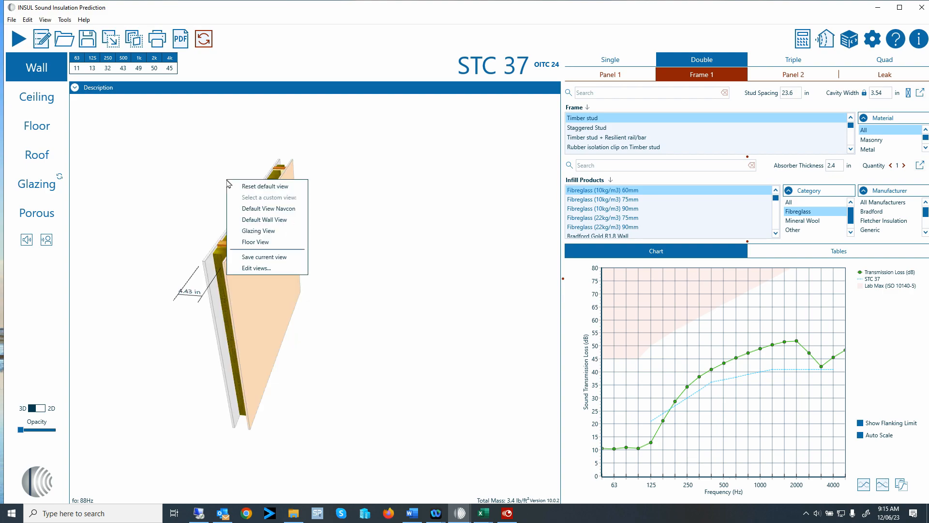
left_click(254, 231)
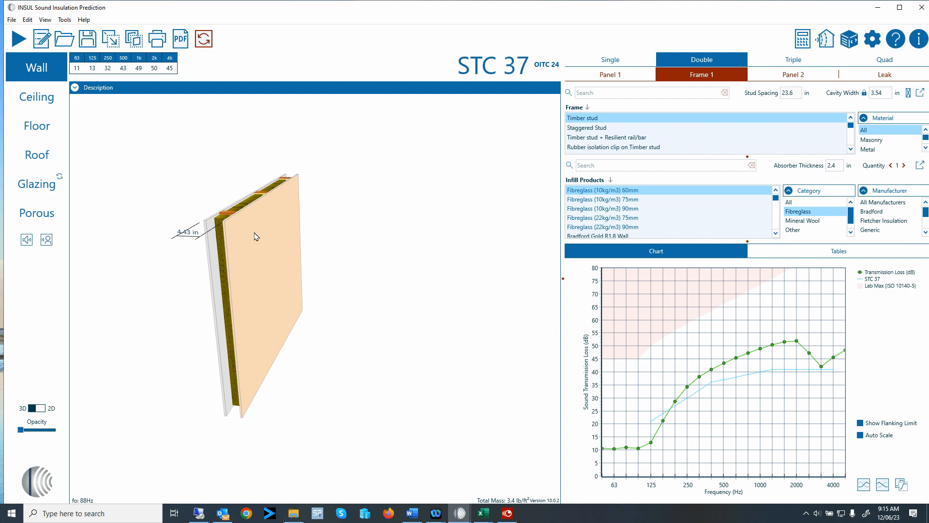
right_click(229, 162)
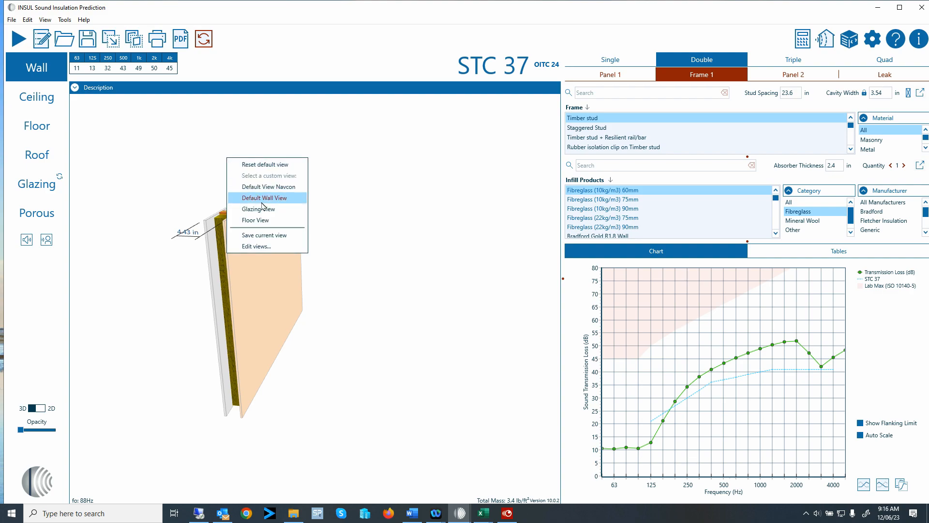
left_click(267, 247)
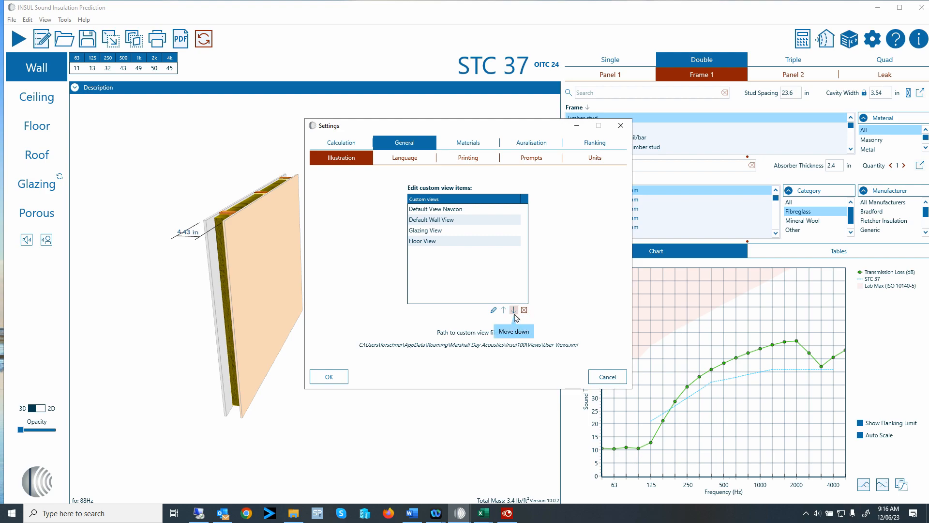
left_click(329, 376)
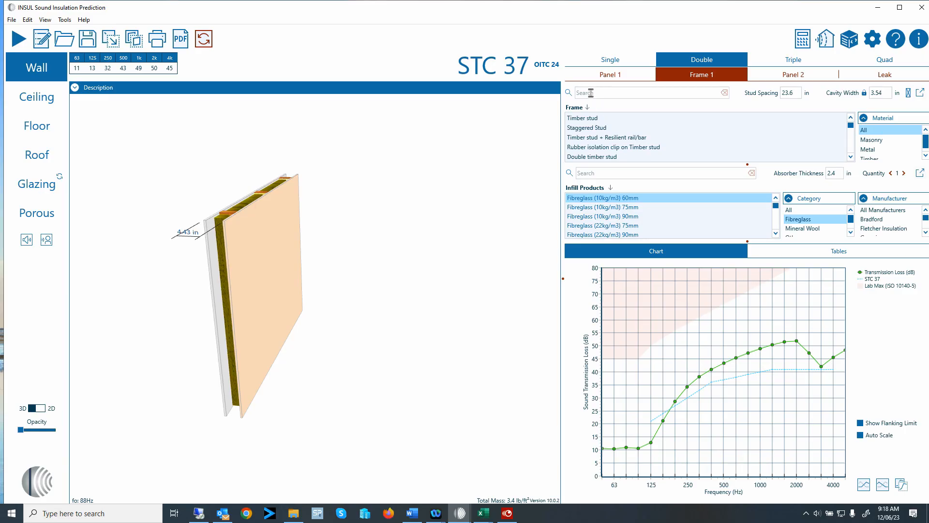
Search frames for 'rubb' and choose Rubber isolation clip on Steel Stud over the Timber stud version.
left_click(621, 95)
type("rubb")
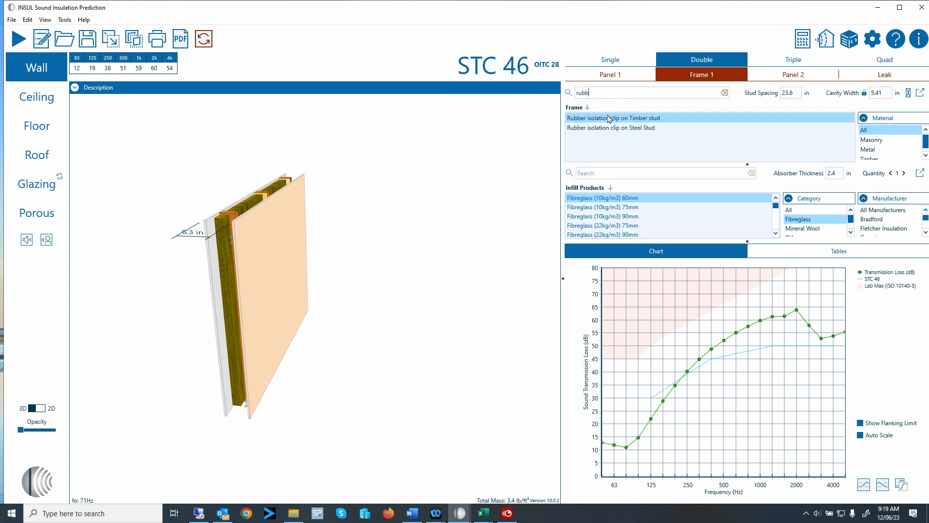
left_click(635, 128)
left_click(635, 119)
left_click(636, 126)
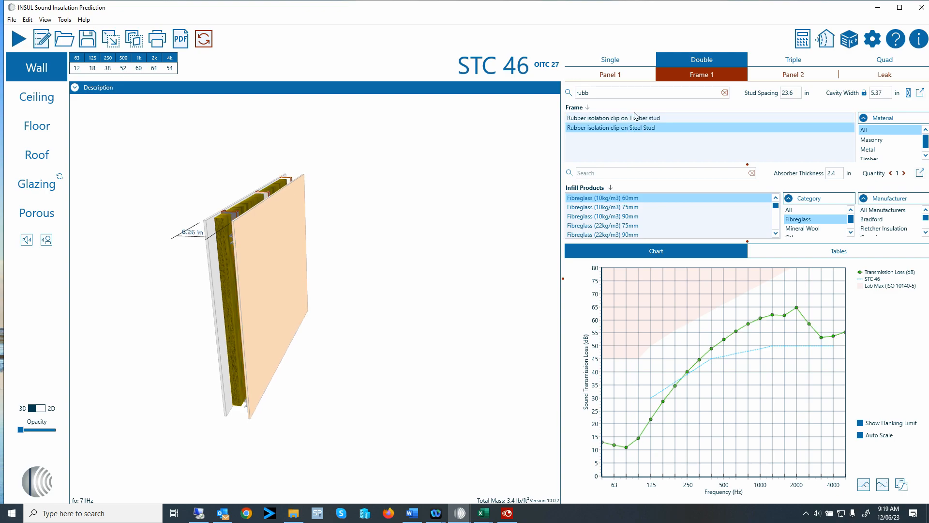
left_click(635, 121)
left_click(637, 128)
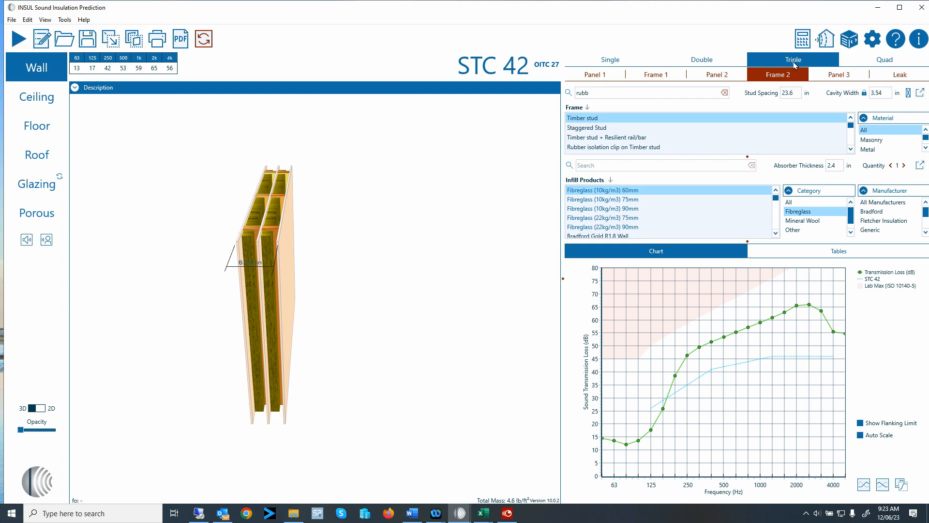
Compare Double and Triple constructions, then switch the wall to Quad and view Frame 1.
left_click(709, 59)
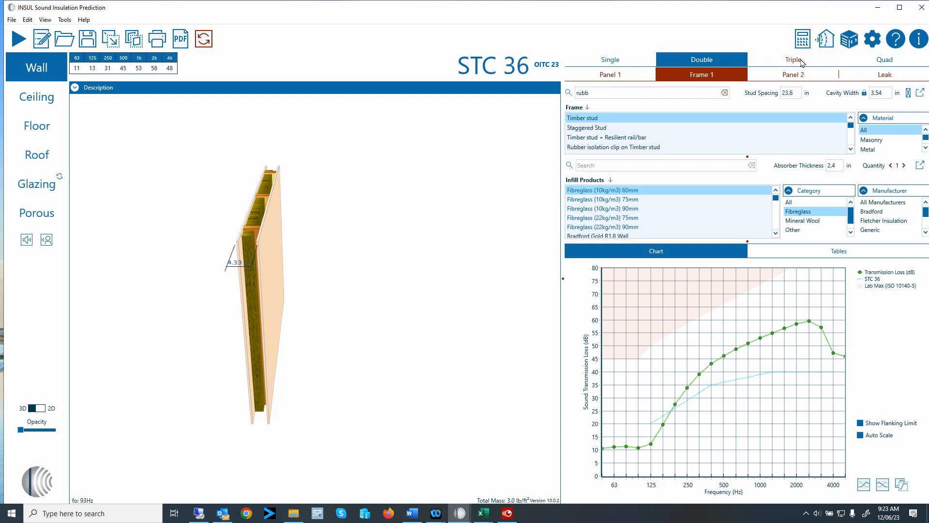
left_click(819, 61)
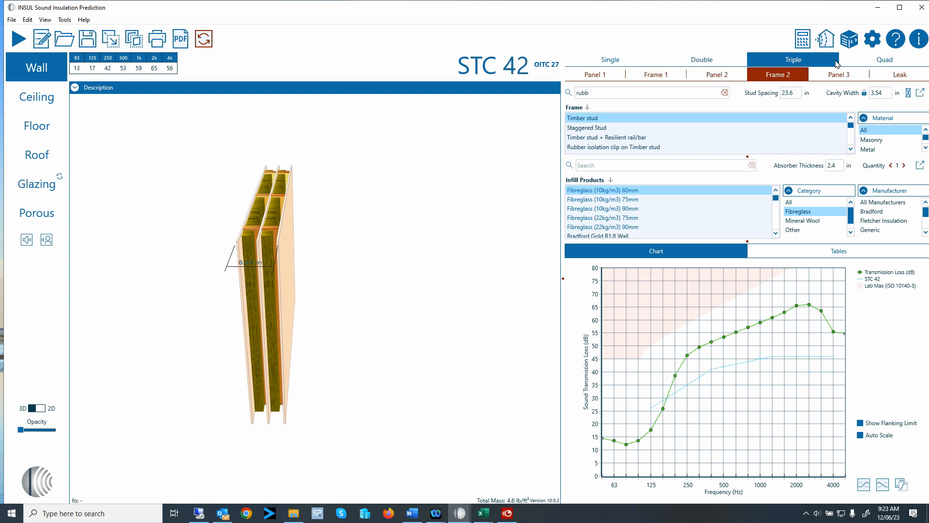
left_click(889, 62)
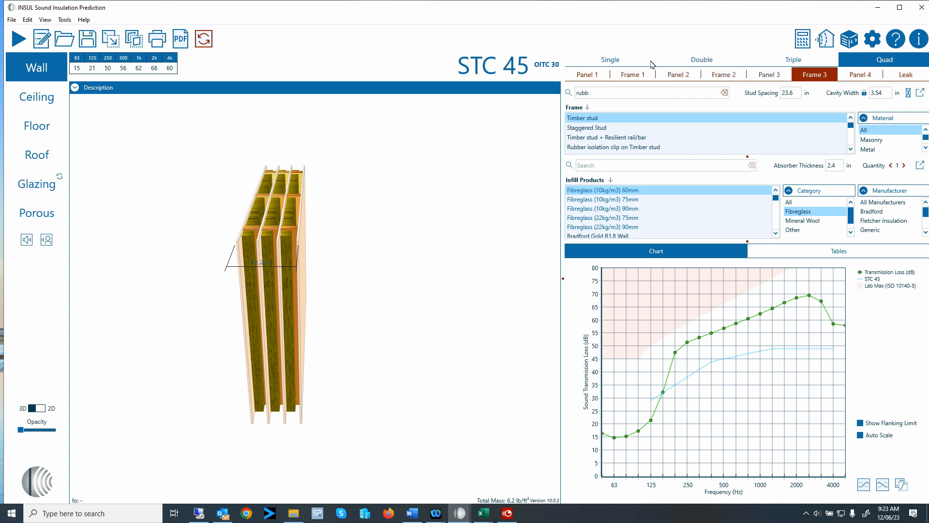
left_click(640, 77)
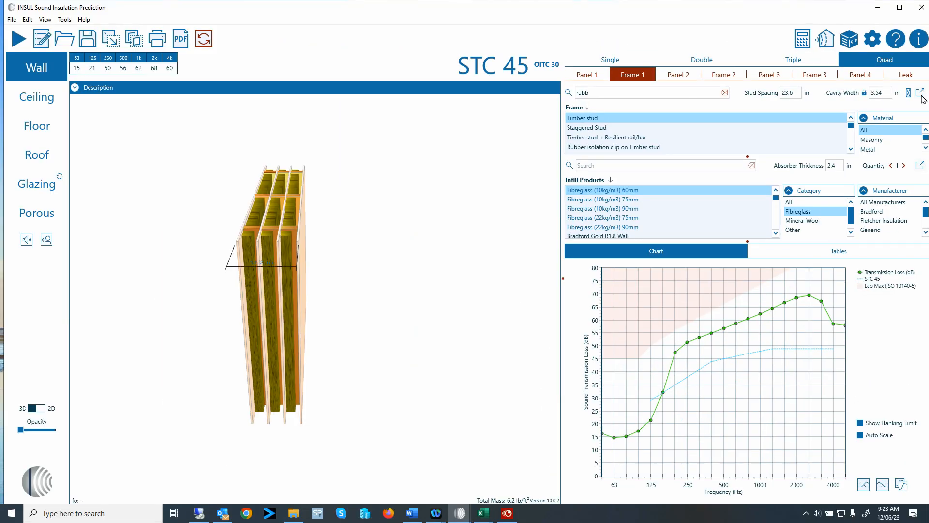
left_click(914, 92)
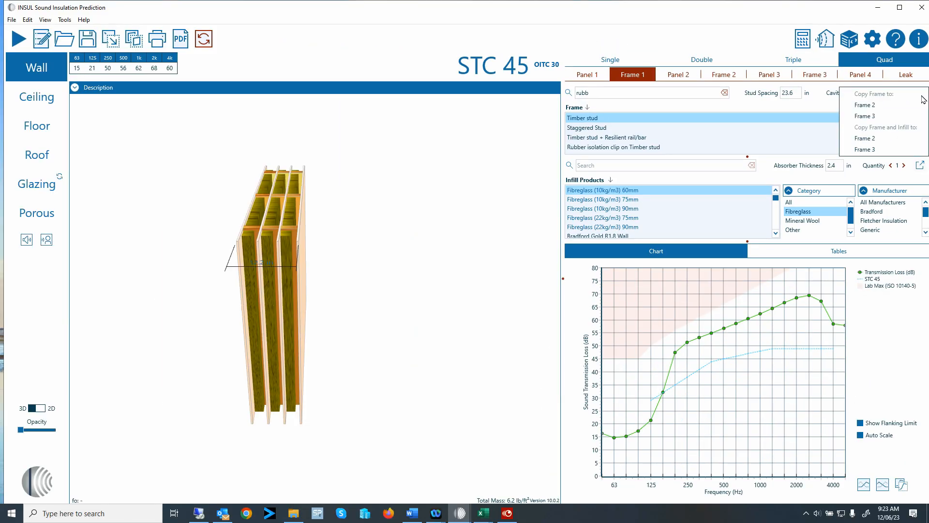
left_click(894, 105)
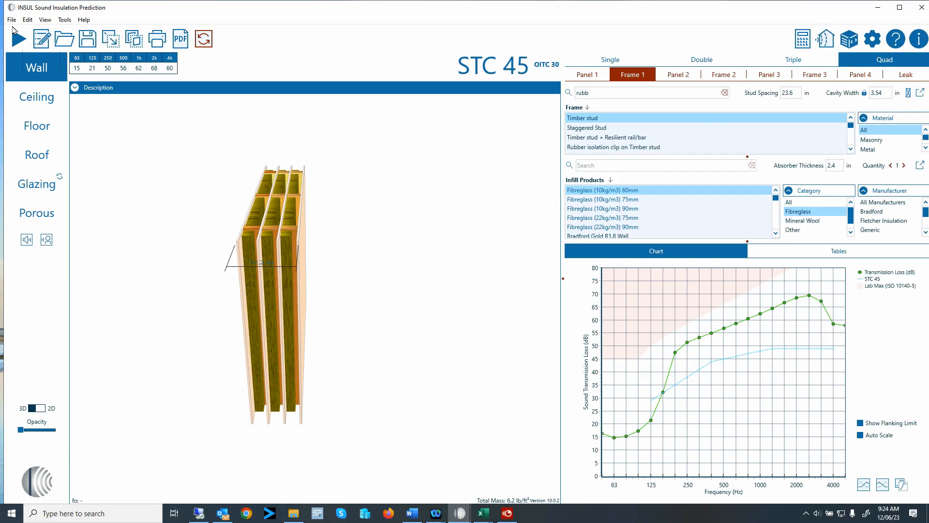
Open File > Settings, showing the 13.1 × 8.9 ft wall and 1765.7 ft³ room options.
left_click(11, 20)
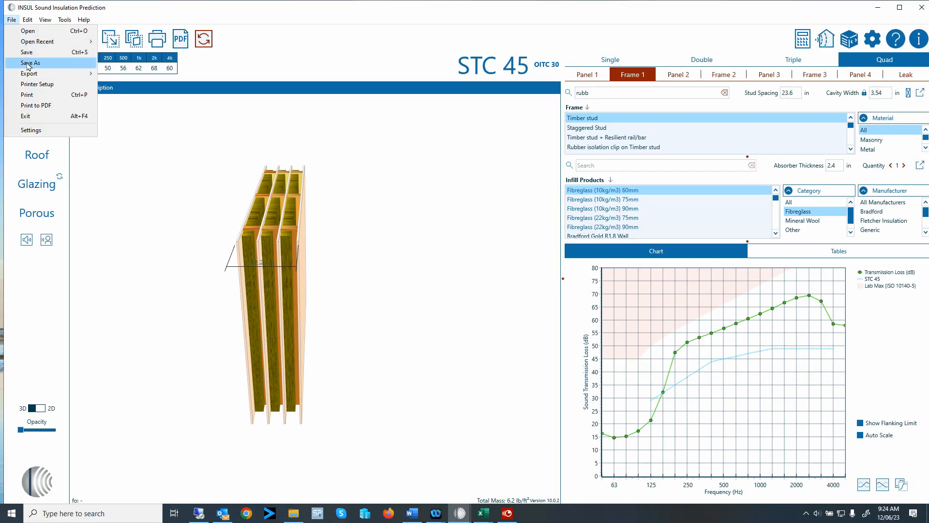
left_click(31, 131)
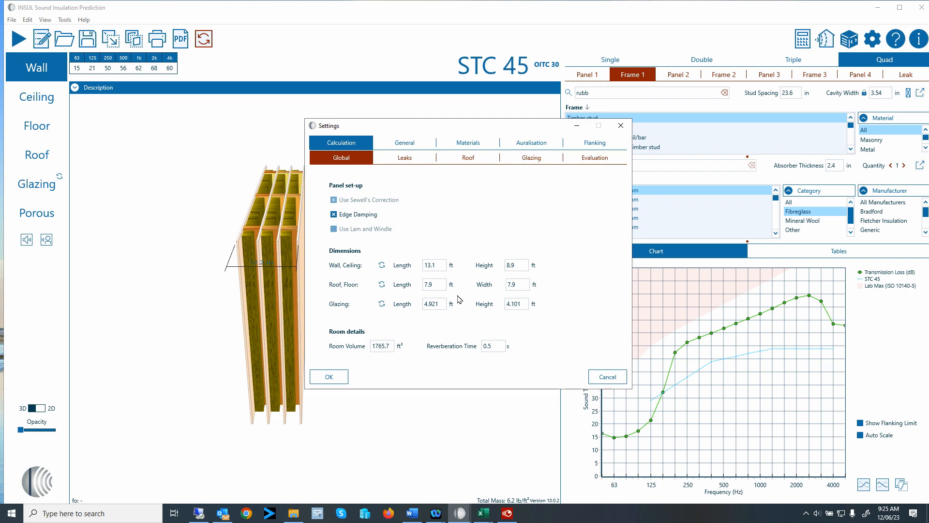
Review the Leaks, Roof and Glazing options, ending on Evaluation with ASTM E492, E413.
left_click(413, 159)
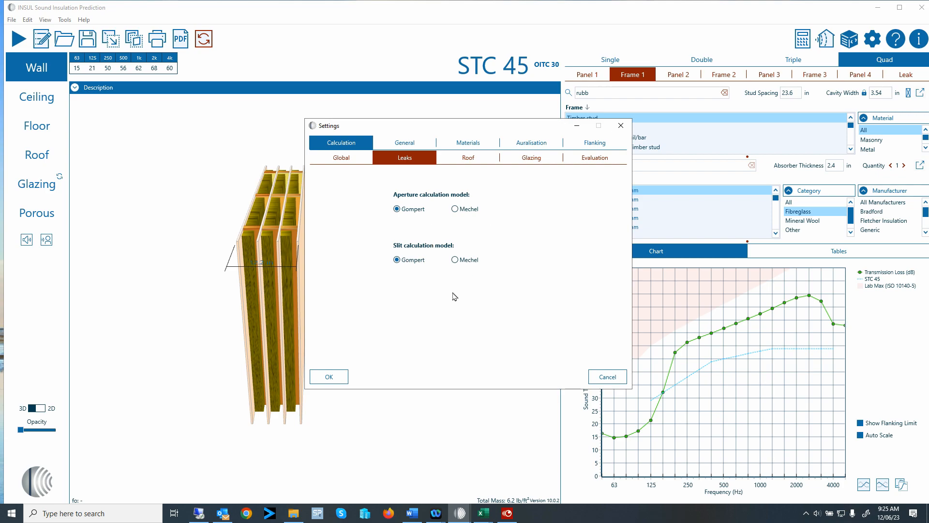
left_click(476, 159)
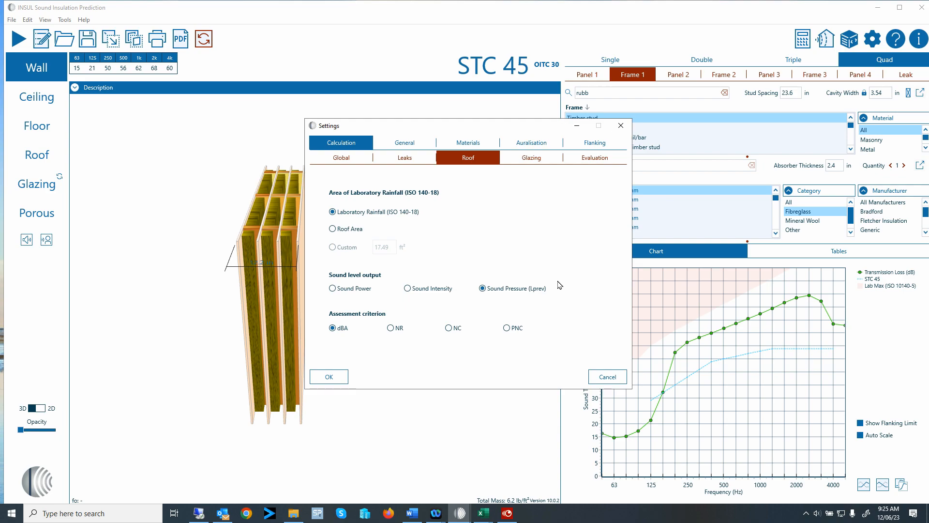
left_click(532, 159)
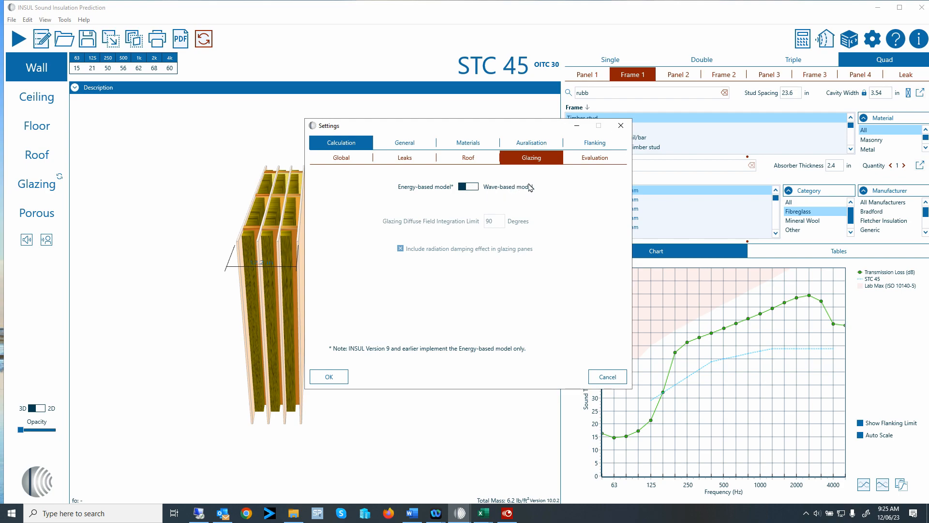
left_click(596, 163)
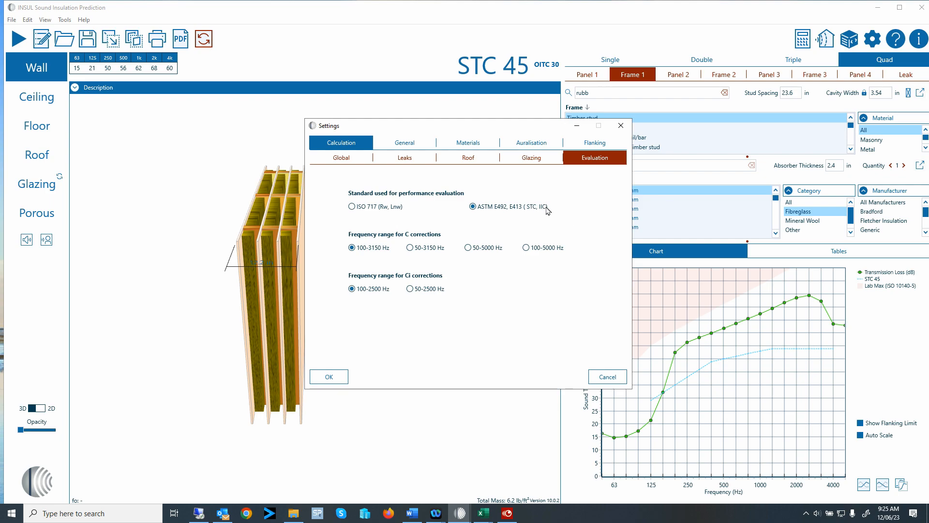
Browse Language, Illustration, Printing, Prompts and Units settings, ending on the Materials region filter.
left_click(410, 141)
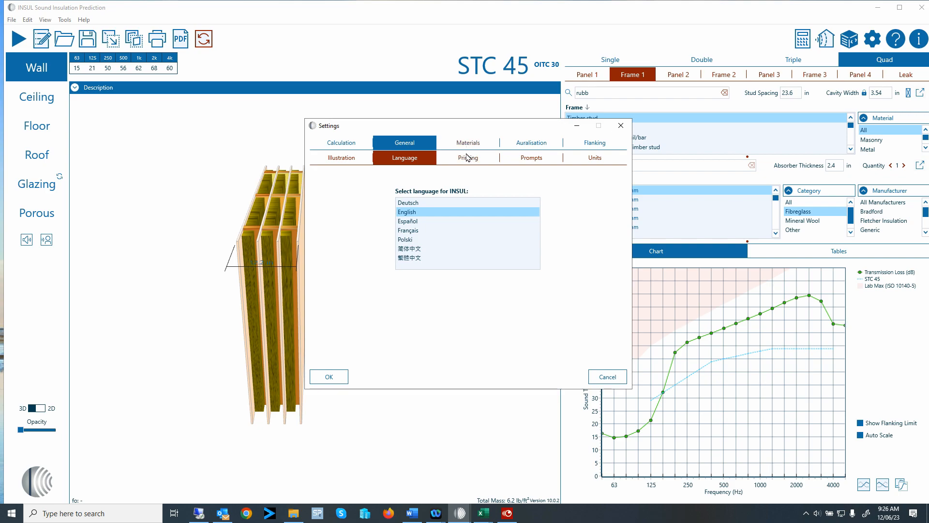
left_click(339, 157)
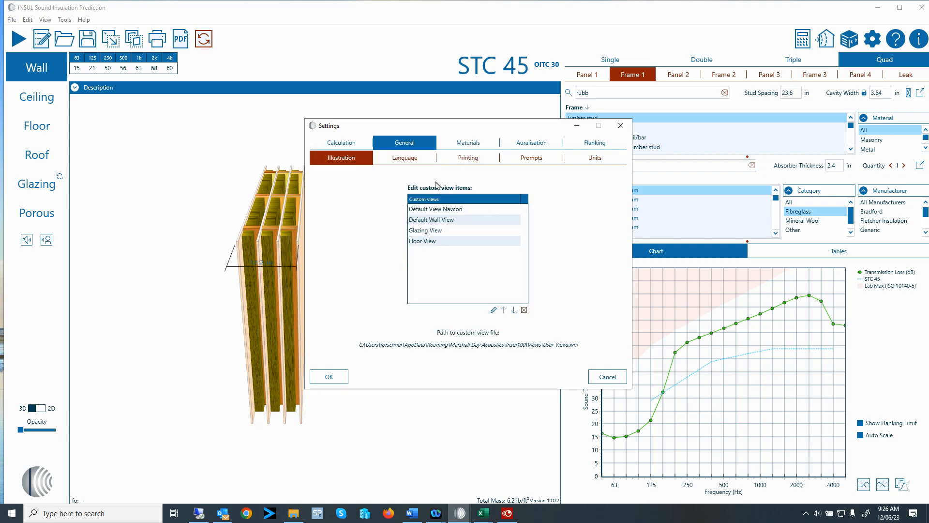
left_click(475, 158)
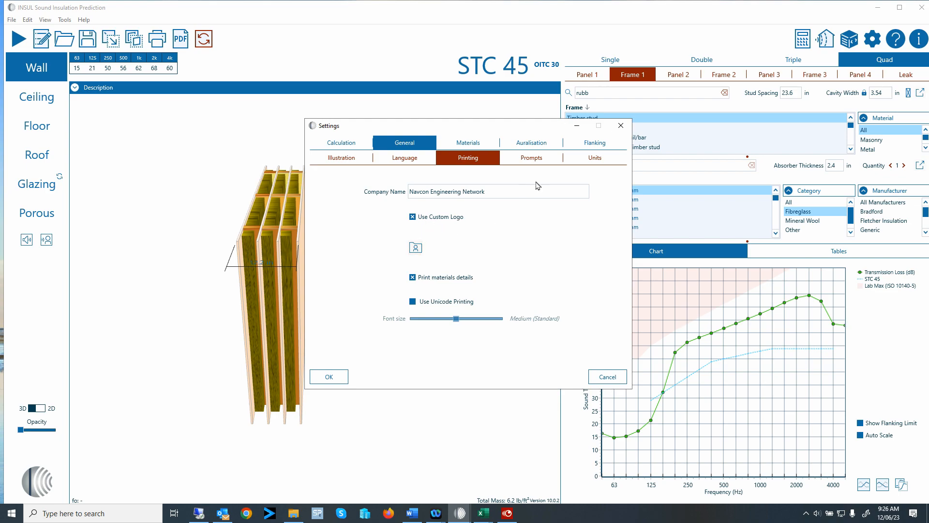
left_click(550, 159)
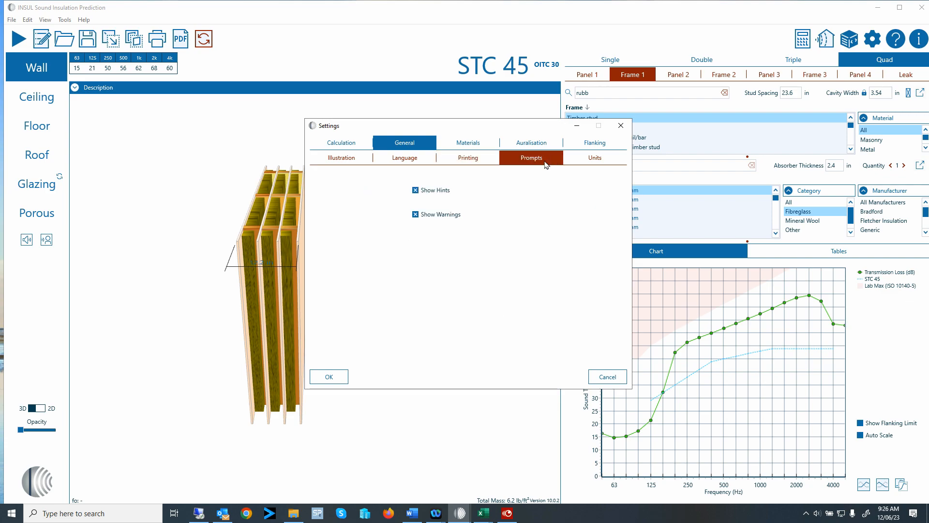
left_click(599, 162)
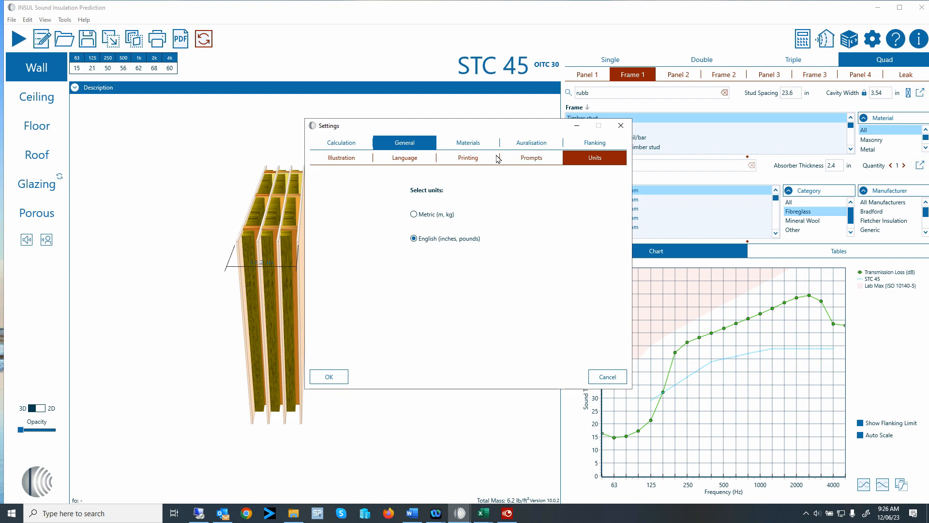
left_click(474, 146)
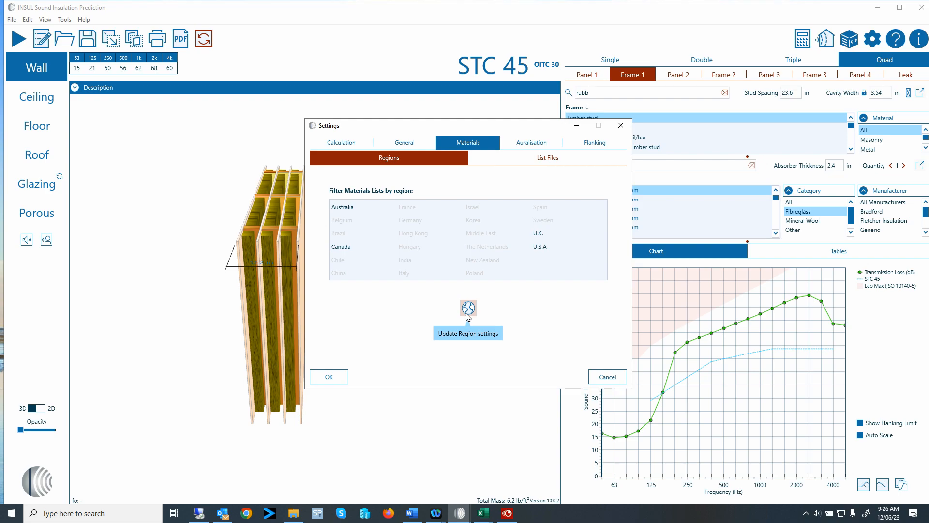
View the materials List Files locations, then the Auralisation options with +30 dB gain.
left_click(556, 158)
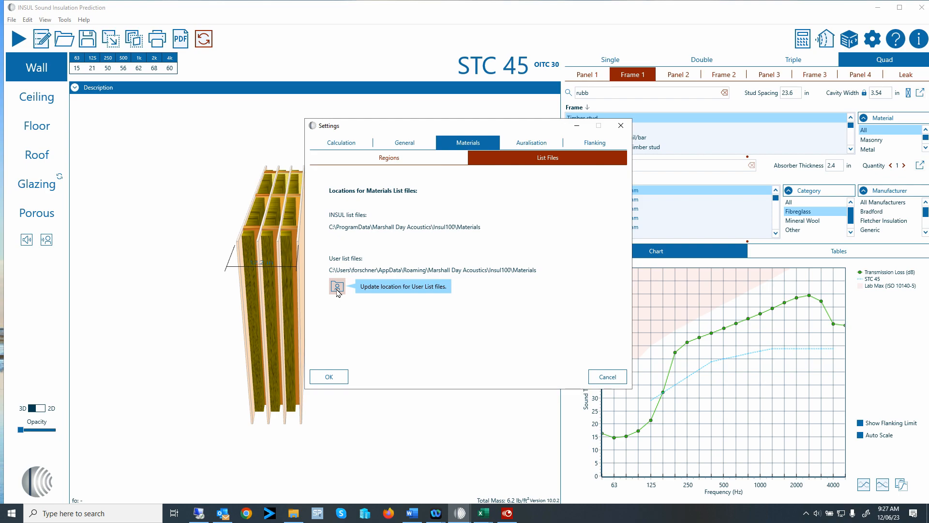
left_click(541, 144)
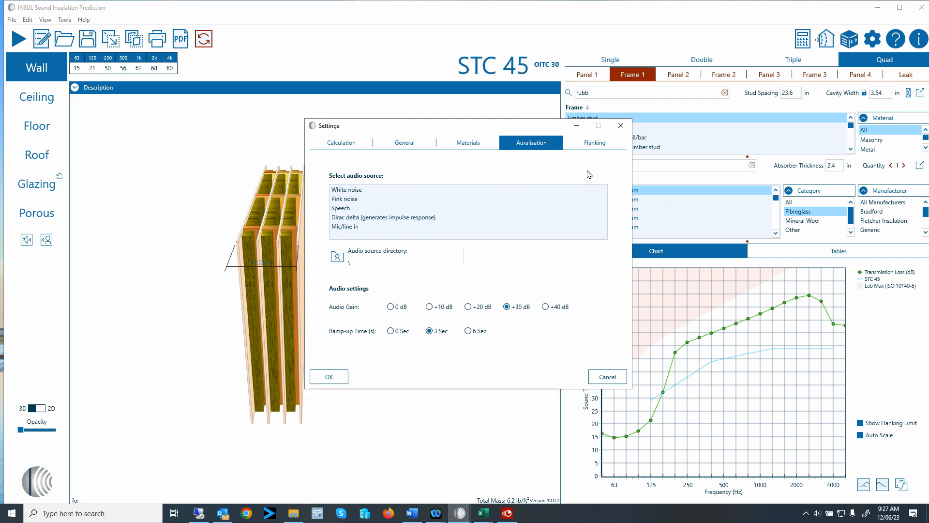
Review the flanking limit, masonry junction and custom flanking value options, then close Settings.
left_click(599, 145)
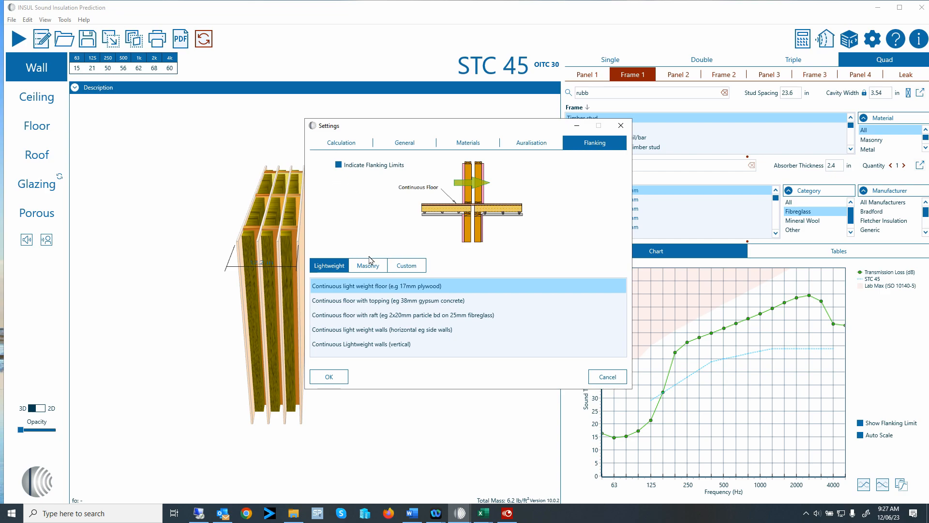
left_click(380, 267)
left_click(407, 269)
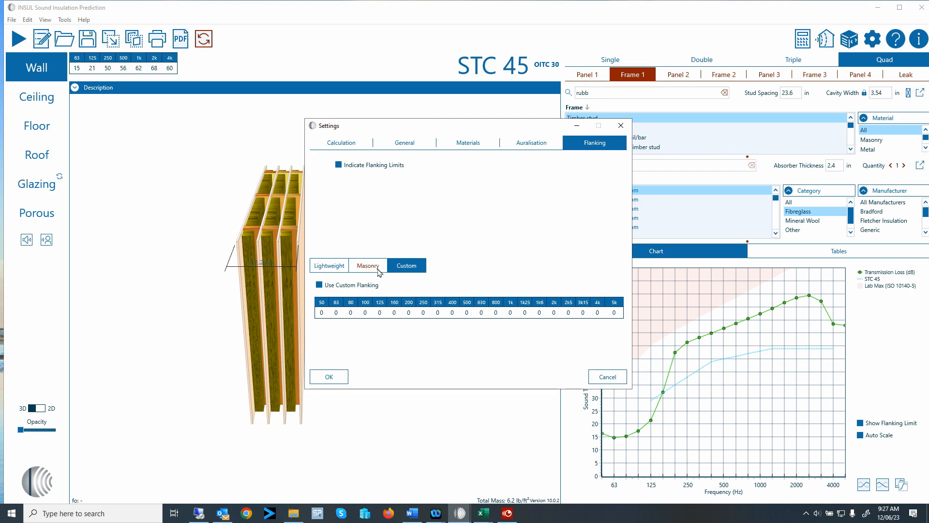
left_click(380, 271)
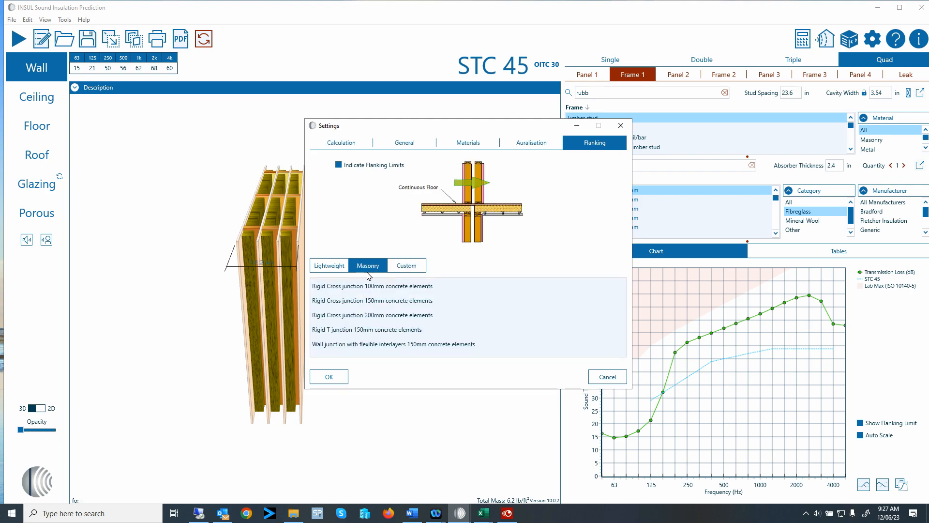
left_click(328, 272)
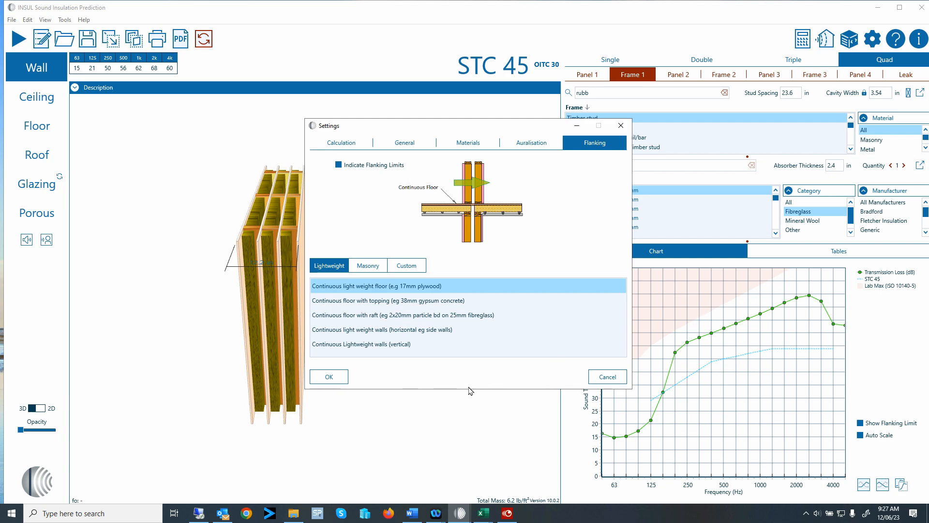
left_click(347, 379)
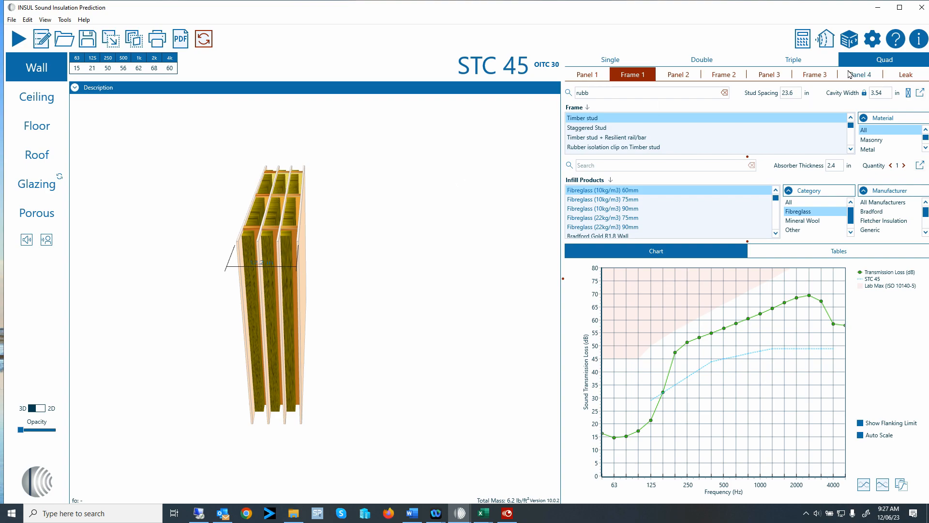
Model double glazing with a 0.125 in first pane and a 1 in gap between panes.
left_click(41, 187)
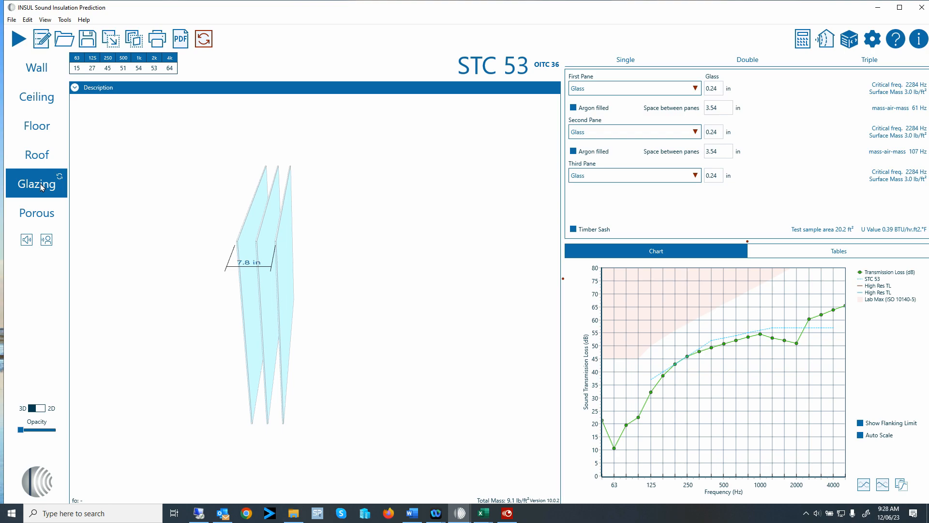
left_click(756, 66)
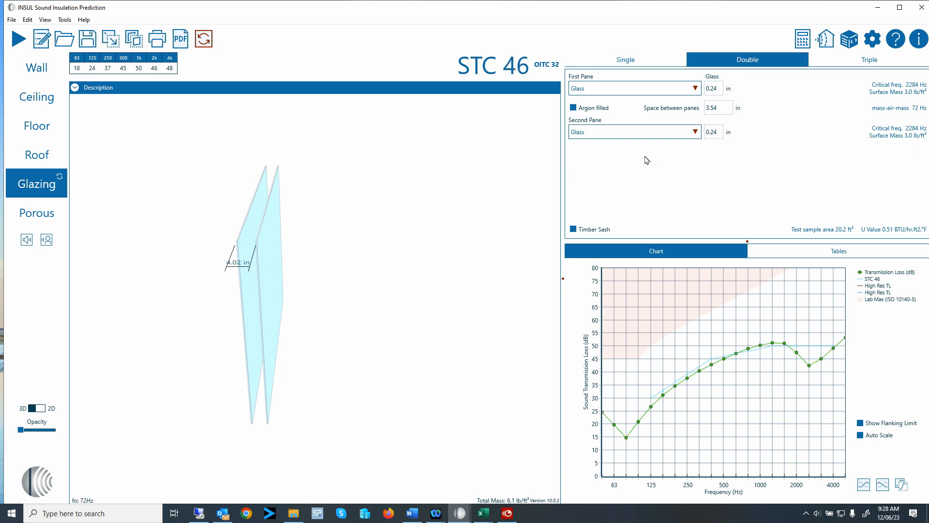
left_click(712, 90)
type(".125")
left_click(716, 107)
type("1")
key("Tab")
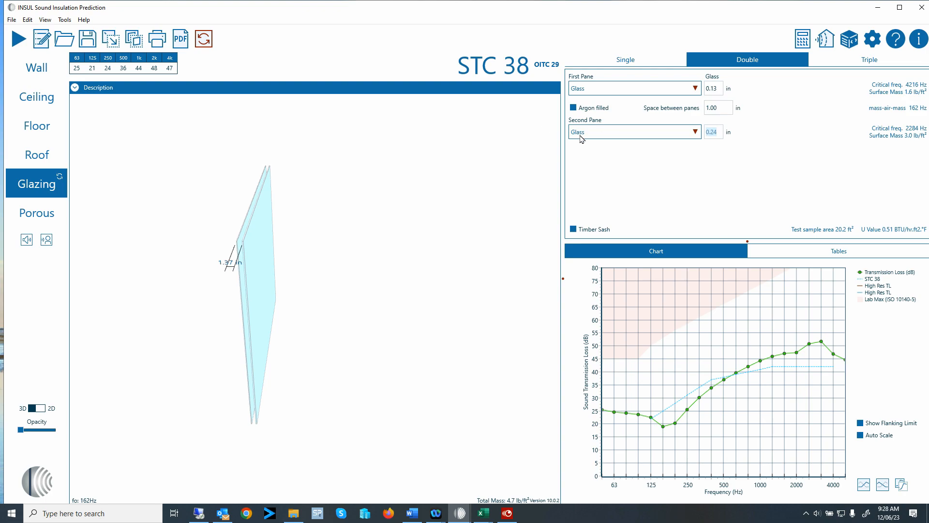
Save the STC 38 result as comparison curve 'double glazing 1/8 1 1/4'.
left_click(868, 487)
type("double gla")
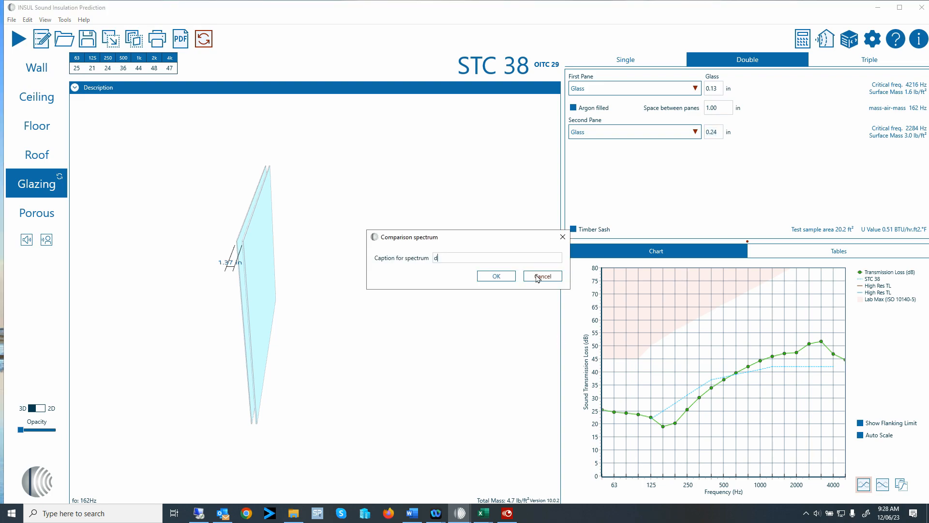
type("zig")
type("ng ")
type("1/")
type(" 1")
type("1/4")
left_click(506, 277)
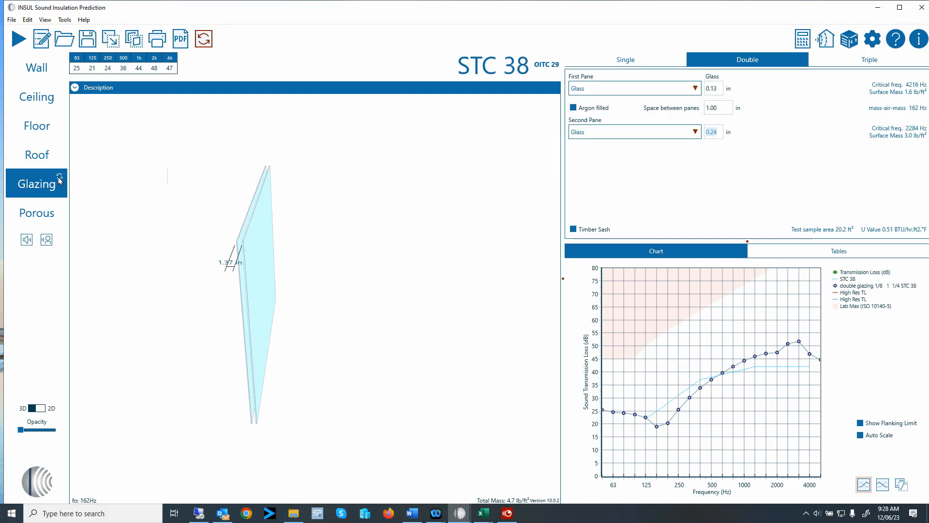
Switch to the Version 10 glazing model and review the Panel 1, Panel 2 and aluminium Frame 1 settings.
left_click(59, 177)
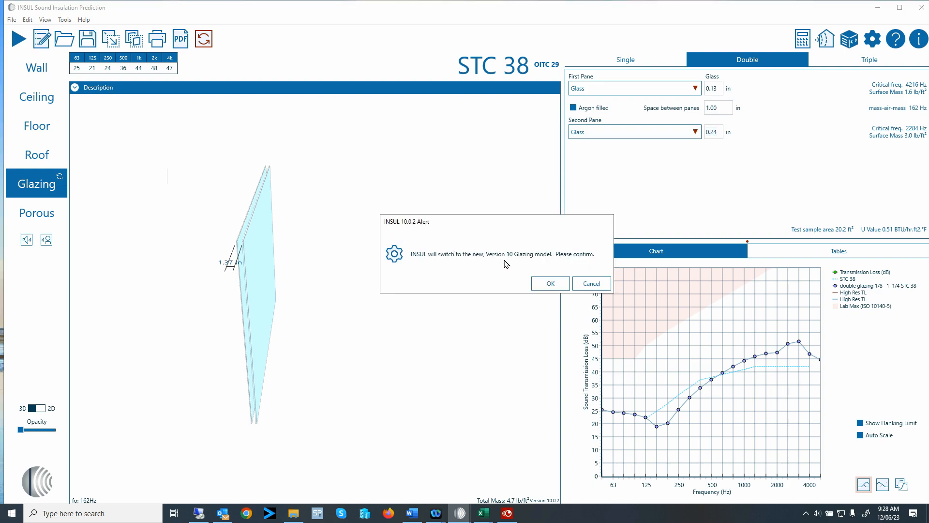
left_click(552, 285)
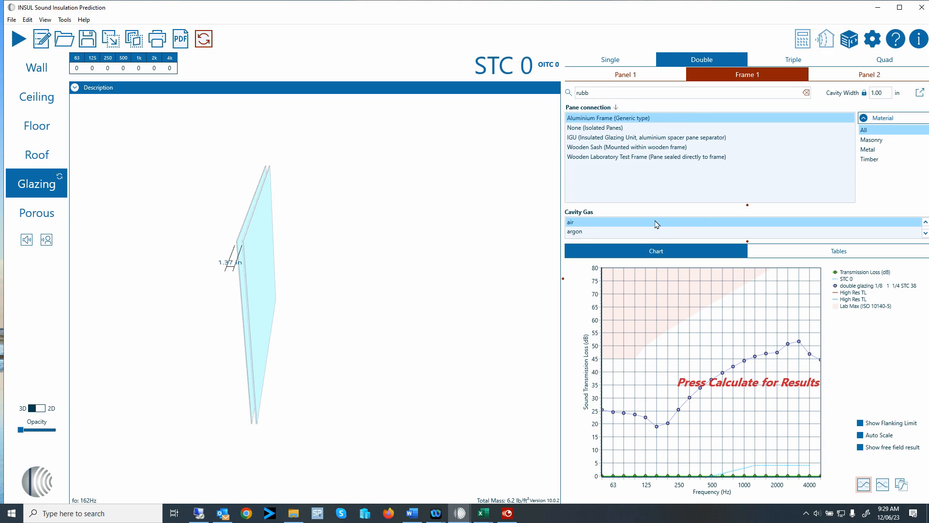
left_click(632, 75)
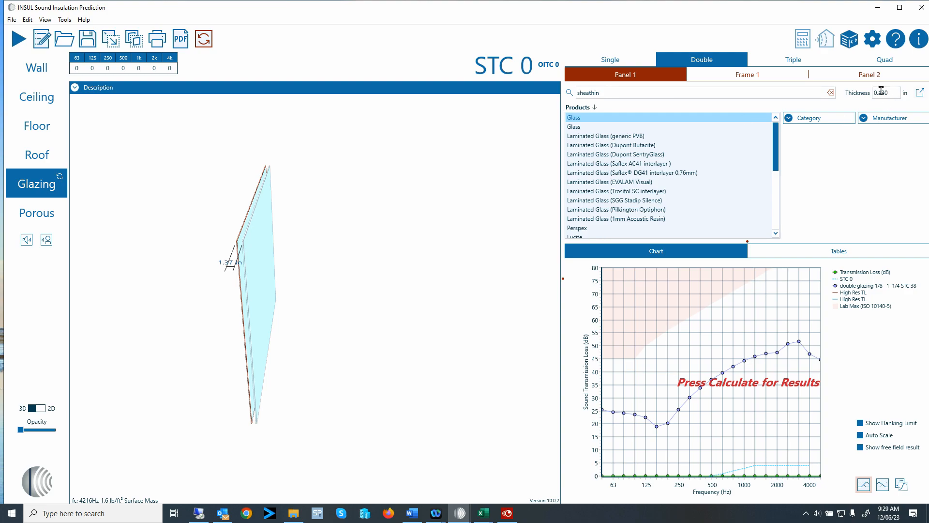
left_click(755, 72)
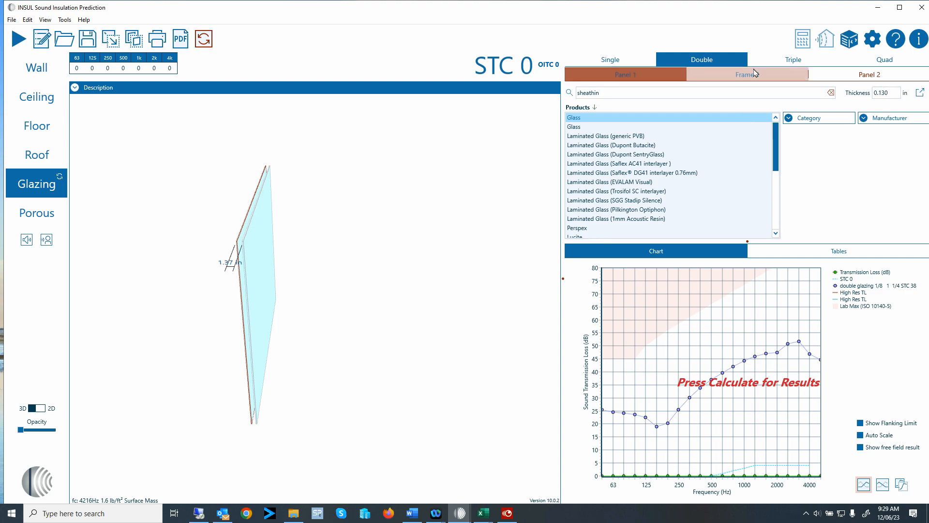
left_click(872, 77)
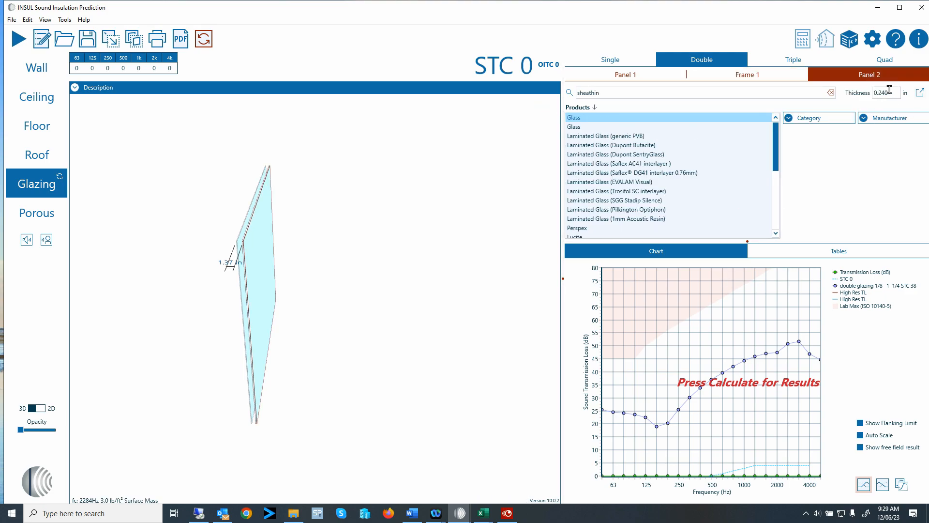
left_click(644, 76)
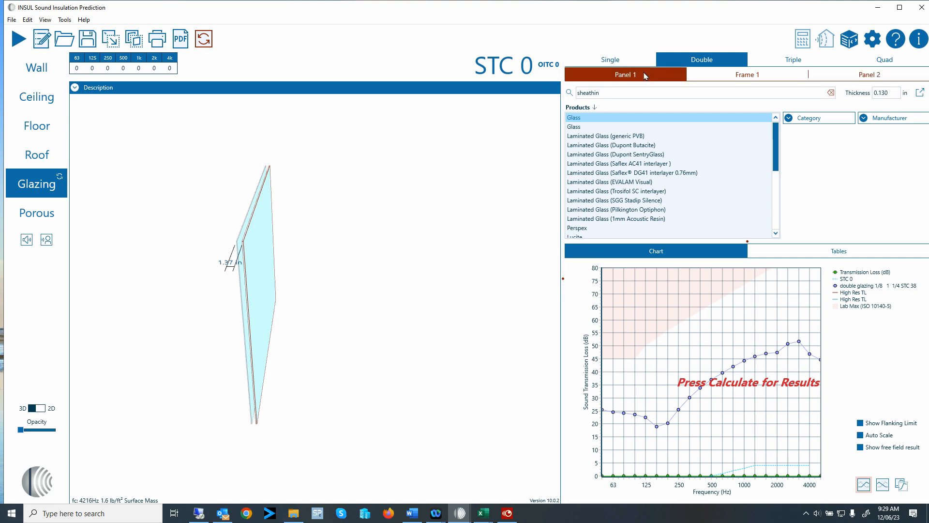
left_click(885, 78)
left_click(760, 76)
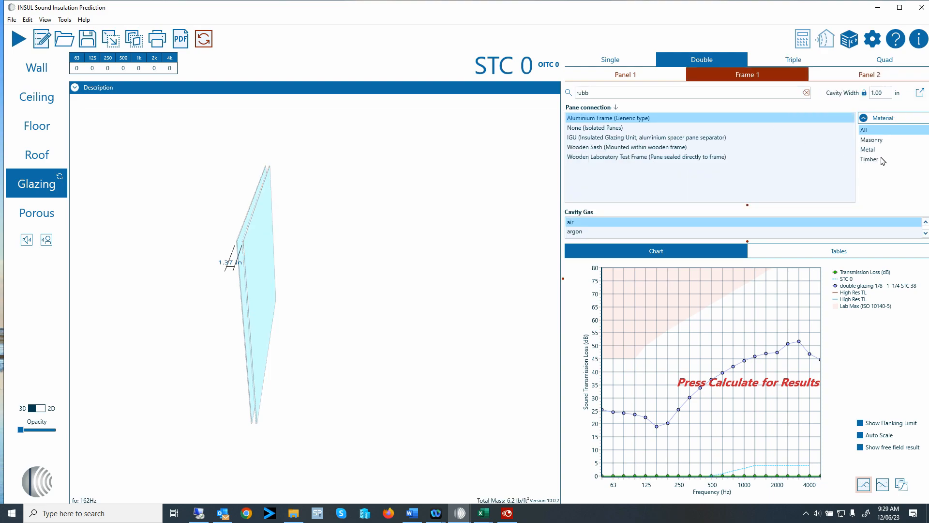
Calculate the Version 10 aluminium-frame double glazing.
left_click(13, 44)
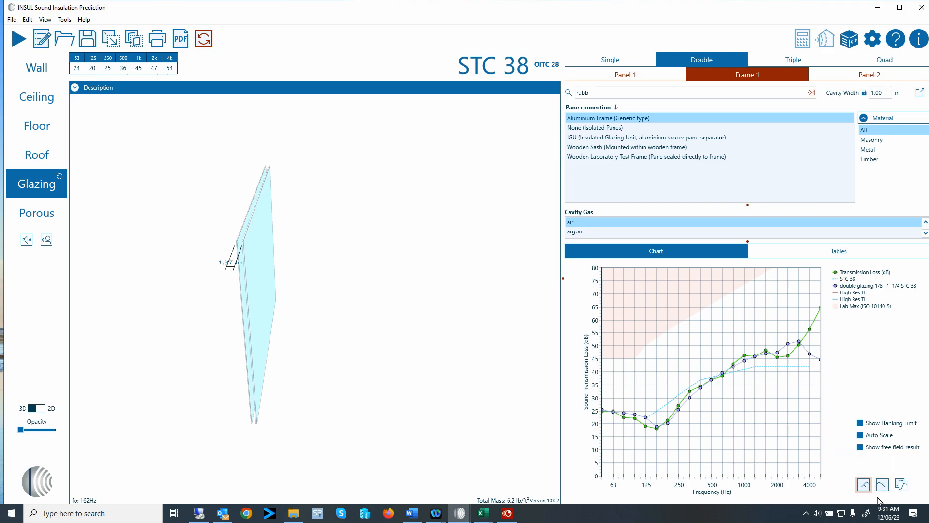
Save comparison curve 'wave 1/8 1 1/4 Alu Frame' and change the pane connection to Wooden Sash.
left_click(883, 484)
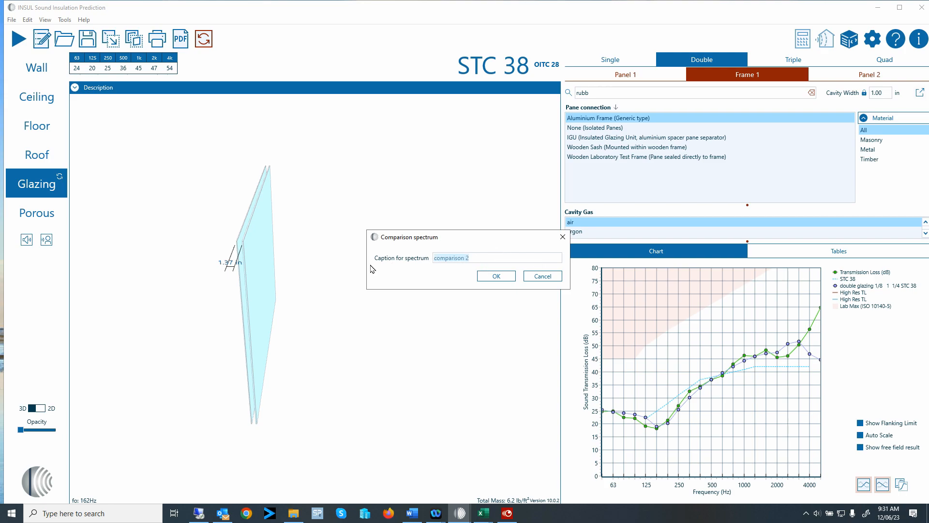
type("wave 1/8 1 1/4 Alu Frma")
key("BackSpace")
key("BackSpace")
type("ame")
left_click(496, 277)
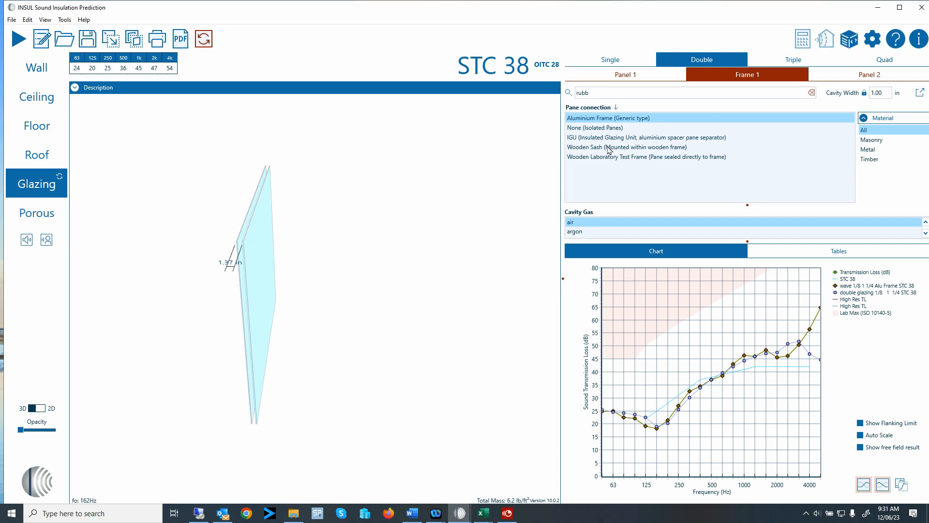
left_click(647, 148)
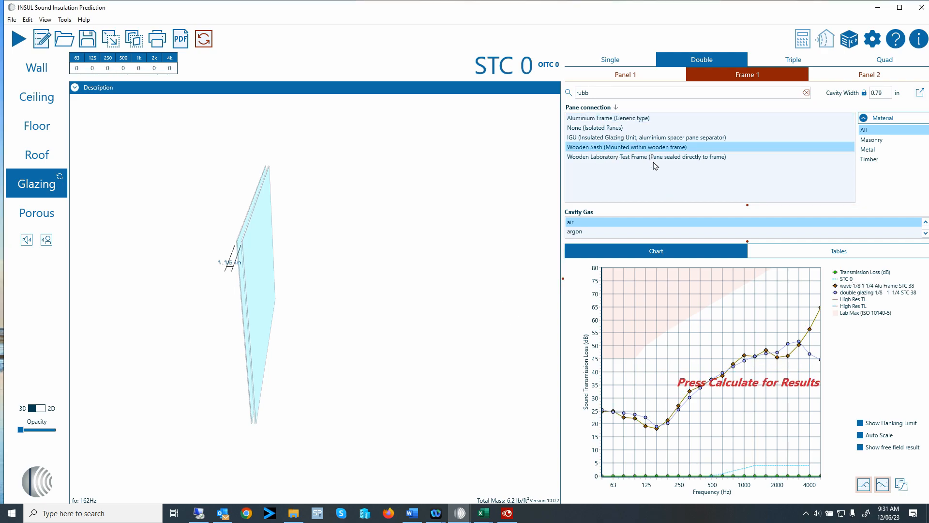
Calculate the wooden-sash double glazing, giving STC 35, OITC 28.
left_click(19, 47)
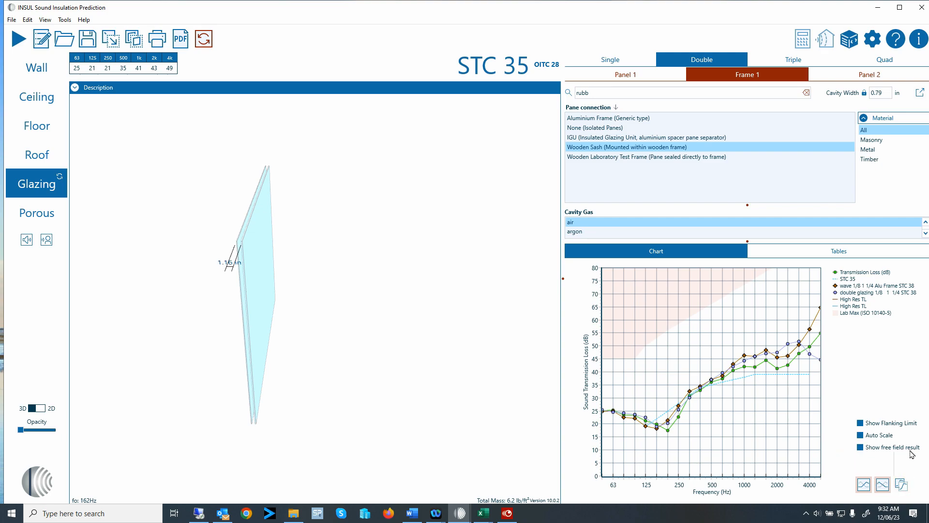
Tick 'Show free field result' to enable incidence angle settings.
left_click(861, 447)
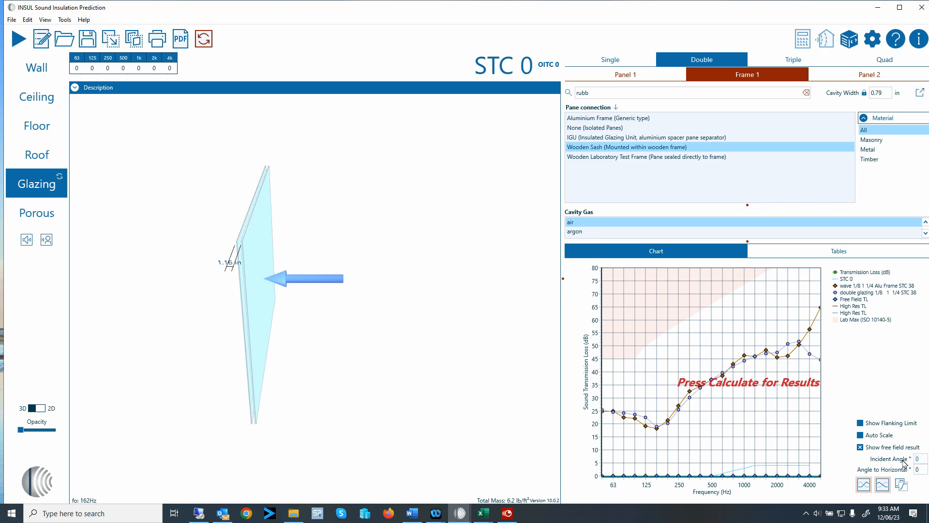
Set a 15° incident angle and 45° angle to horizontal, then calculate the free-field result.
type("15")
left_click(920, 470)
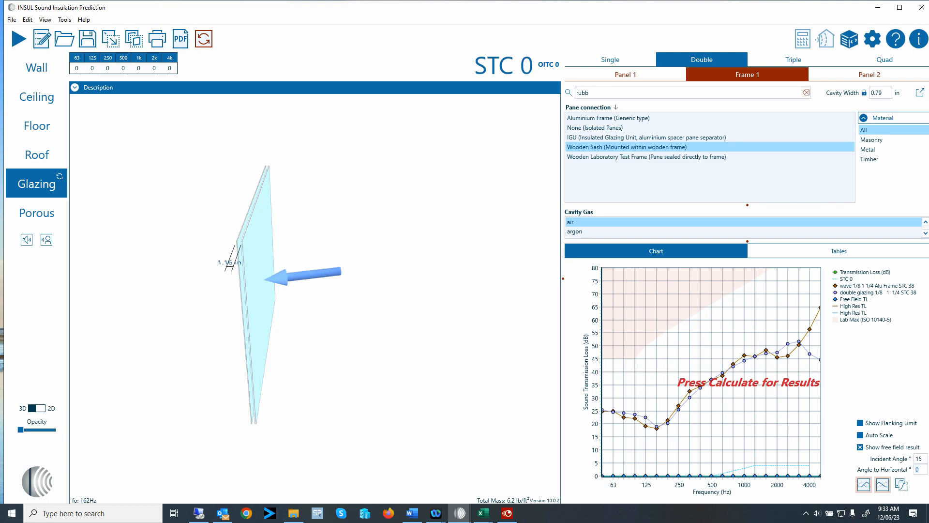
type("45")
left_click(925, 458)
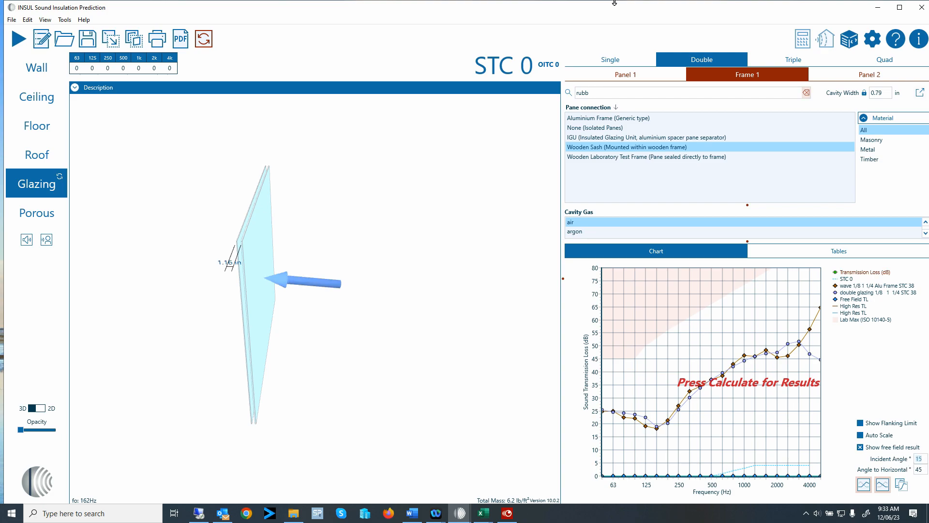
left_click(18, 38)
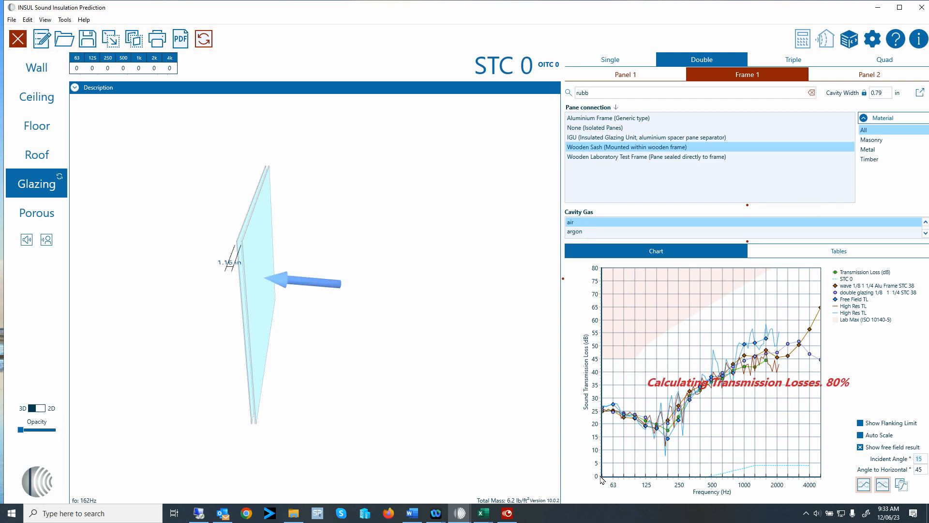